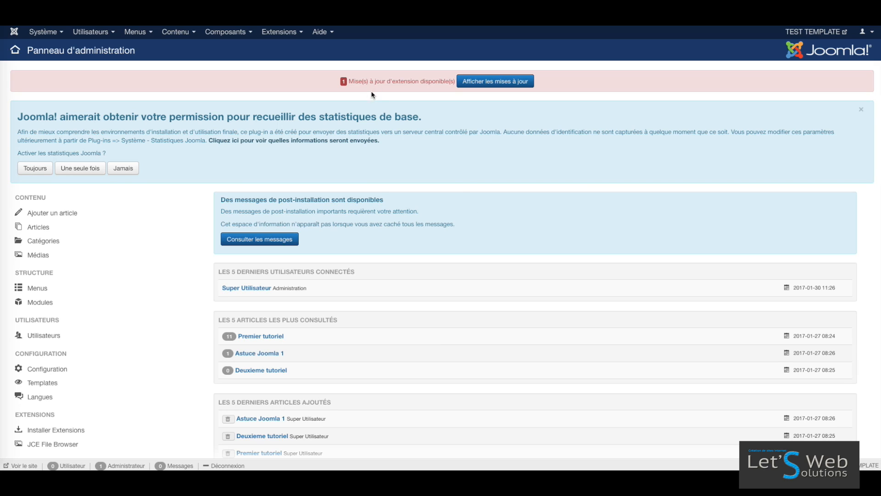
Start a new article category and enter TUTOS JOOMLA as its title.
{"action": "left_click", "coordinate": [181, 34]}
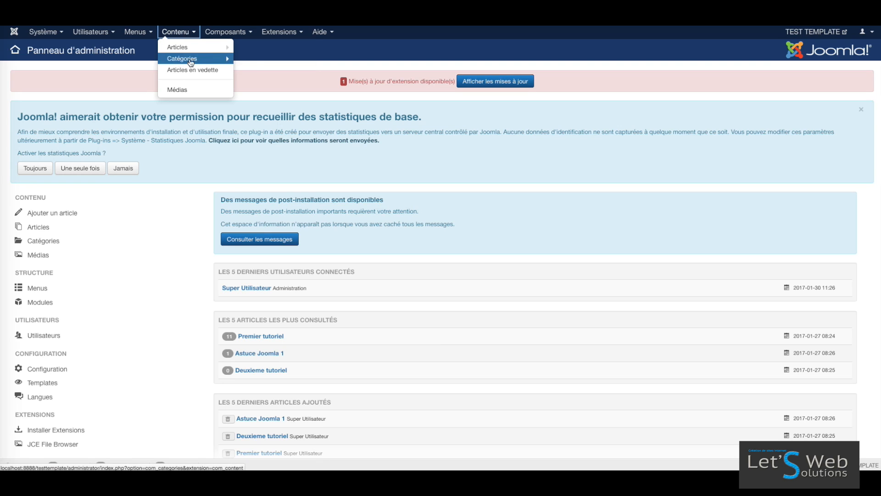
{"action": "left_click", "coordinate": [211, 59]}
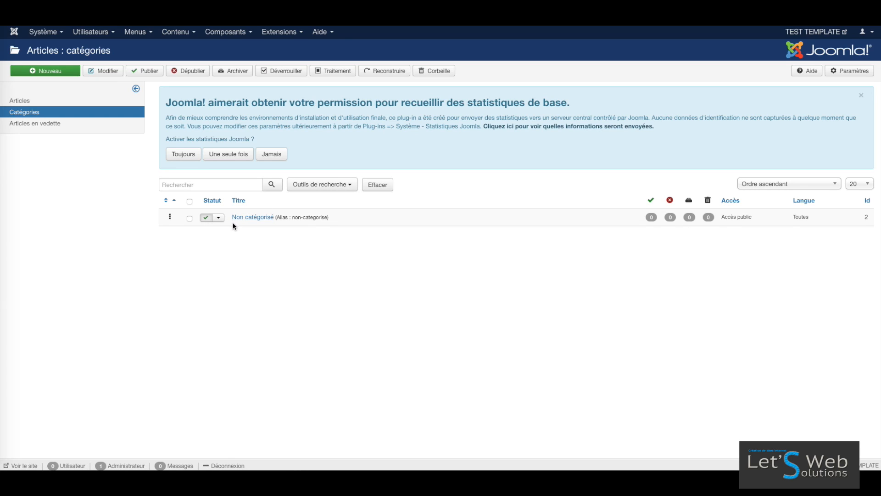
{"action": "left_click", "coordinate": [54, 71]}
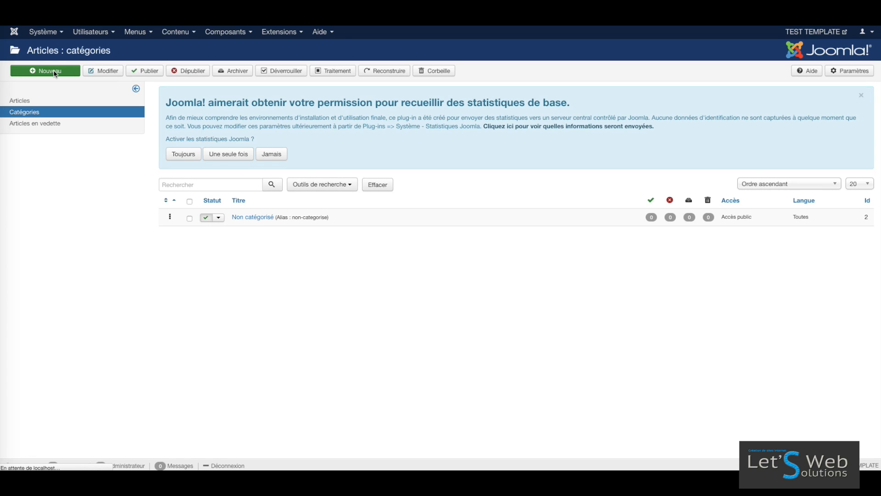
{"action": "left_click", "coordinate": [88, 187]}
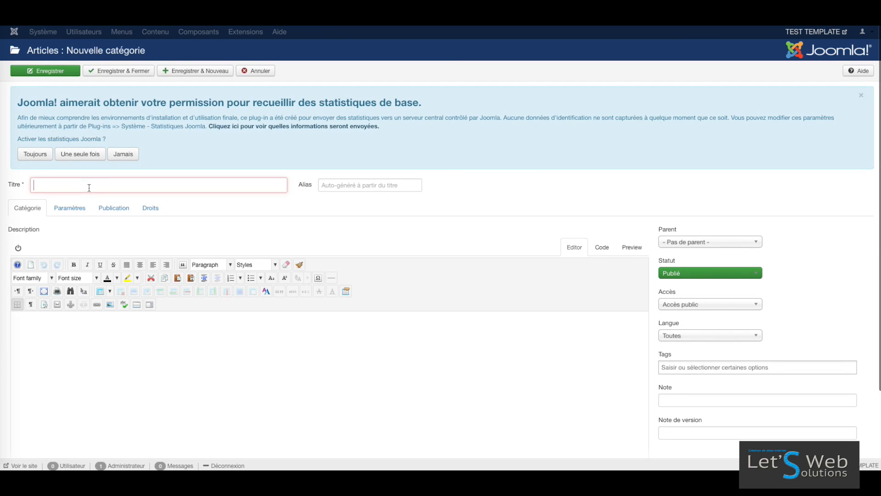
{"action": "type", "text": "TU"}
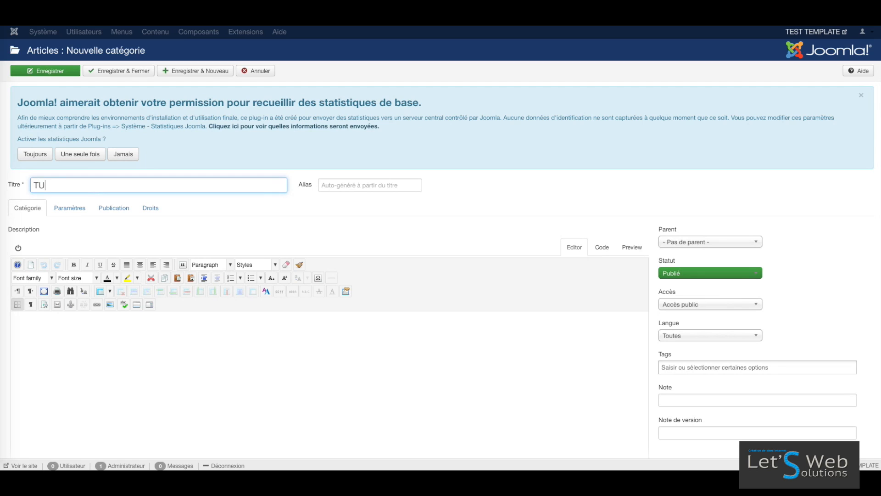
{"action": "type", "text": "TOS JOOMLA"}
Examine the new category's alias and description fields and its parameters, publication and rights settings.
{"action": "left_click", "coordinate": [384, 186]}
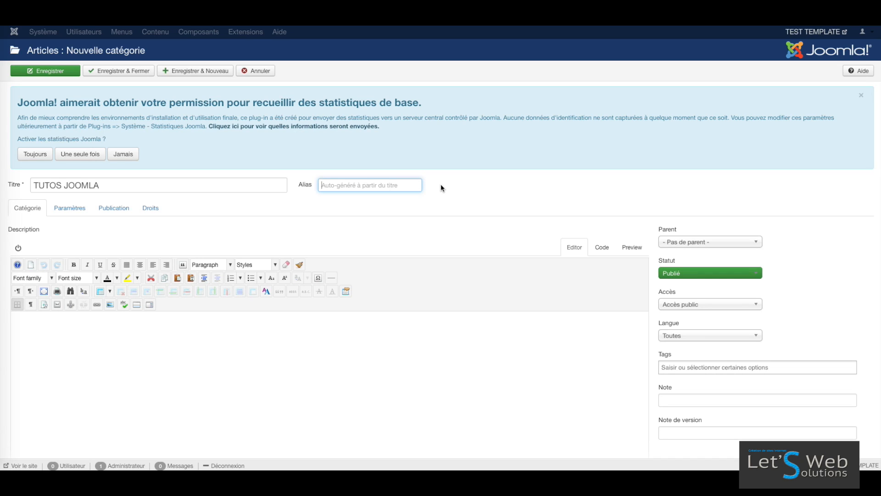
{"action": "left_click", "coordinate": [30, 327]}
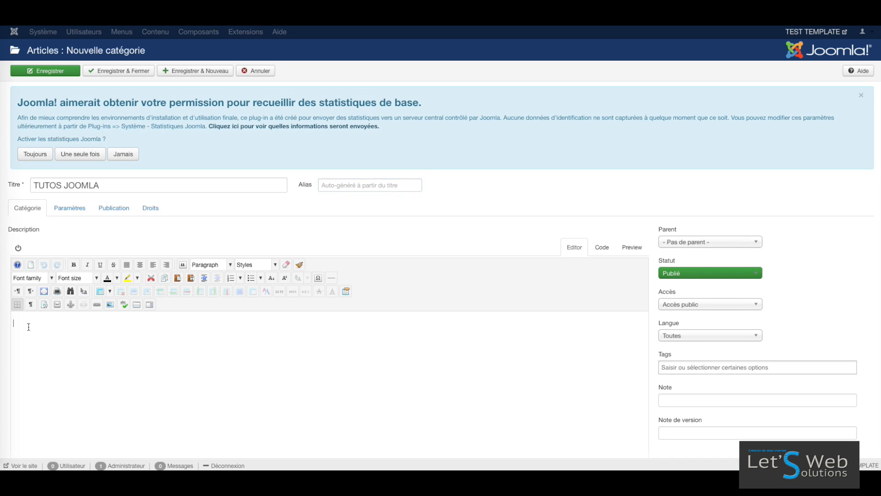
{"action": "left_click", "coordinate": [27, 325]}
{"action": "left_click", "coordinate": [79, 208]}
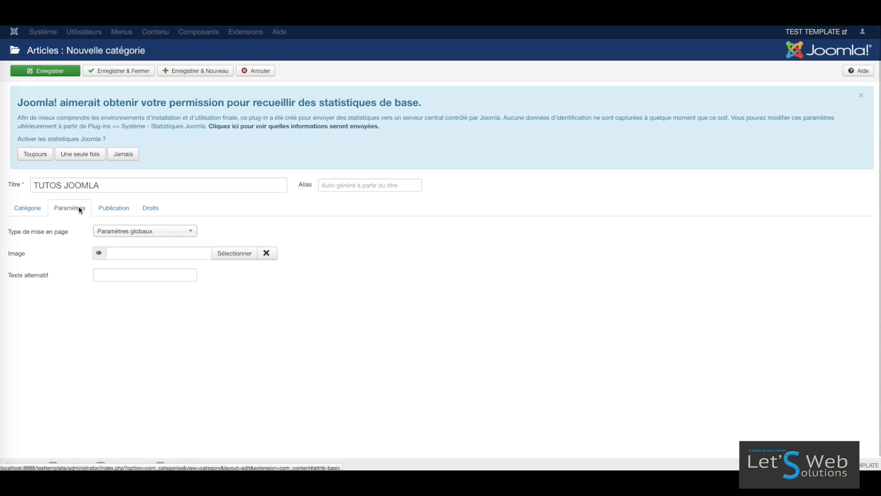
{"action": "left_click", "coordinate": [113, 208]}
{"action": "left_click", "coordinate": [157, 210]}
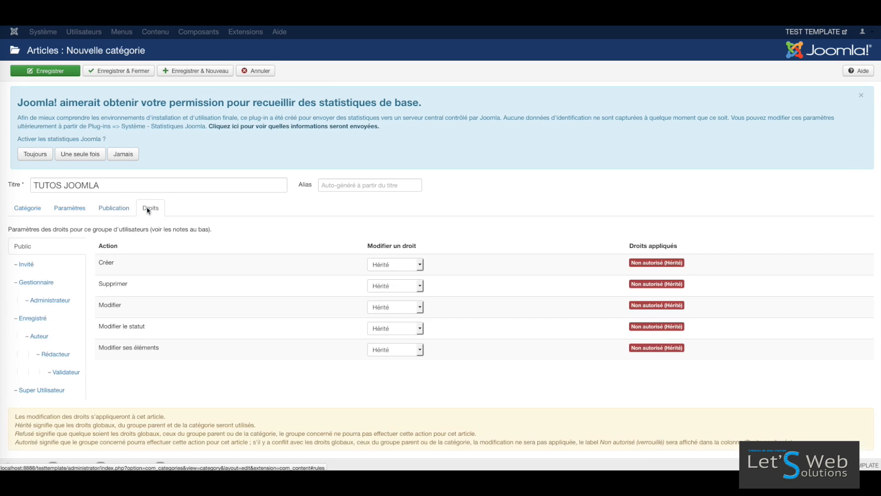
{"action": "left_click", "coordinate": [110, 208]}
{"action": "left_click", "coordinate": [79, 209]}
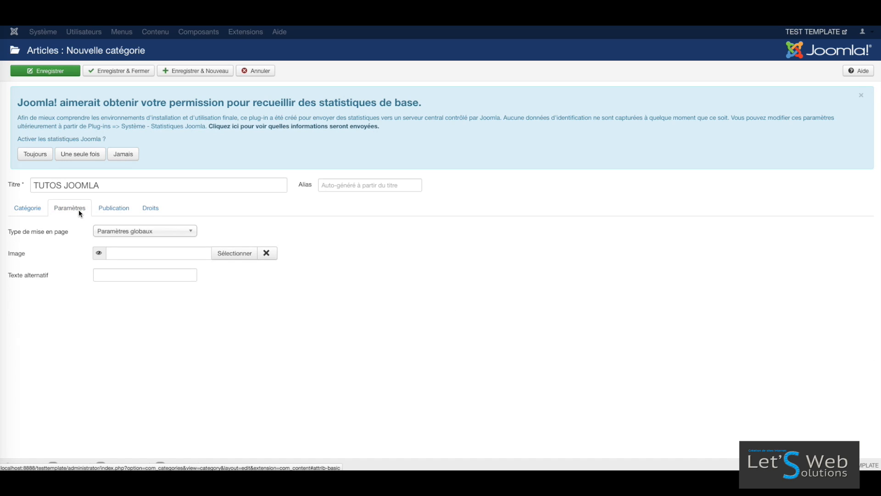
{"action": "left_click", "coordinate": [27, 209]}
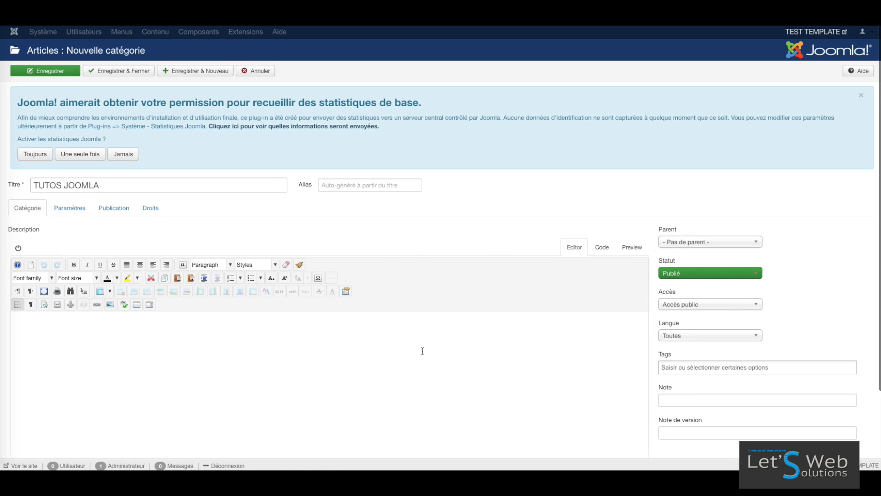
Keep the category's status as Publié, then save and close the category.
{"action": "left_click", "coordinate": [706, 274]}
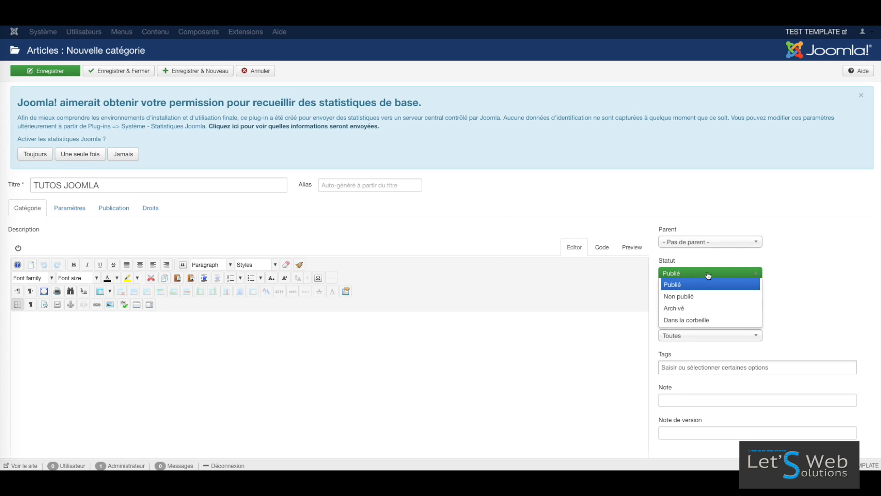
{"action": "left_click", "coordinate": [708, 274]}
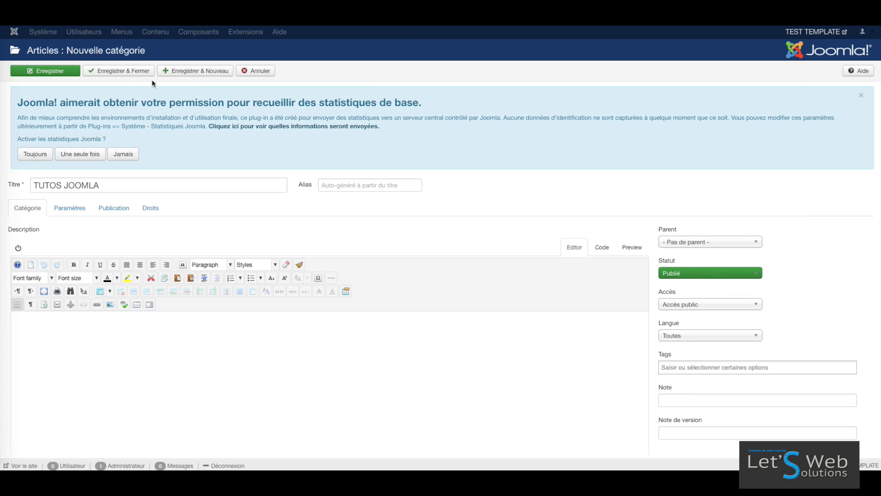
{"action": "left_click", "coordinate": [133, 74]}
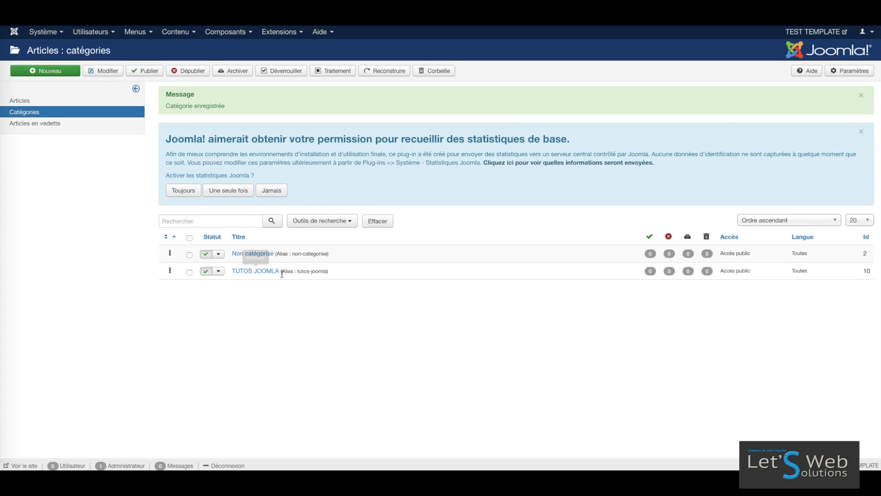
Try to create and save another article category titled ASTUCES JOOMLA.
{"action": "left_click", "coordinate": [52, 72]}
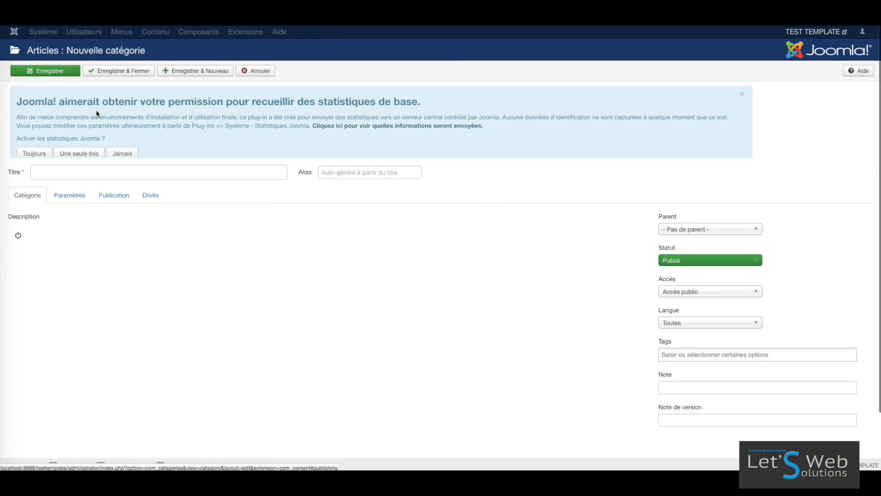
{"action": "left_click", "coordinate": [66, 184]}
{"action": "type", "text": "ASTUVE"}
{"action": "key", "text": "BackSpace"}
{"action": "key", "text": "BackSpace"}
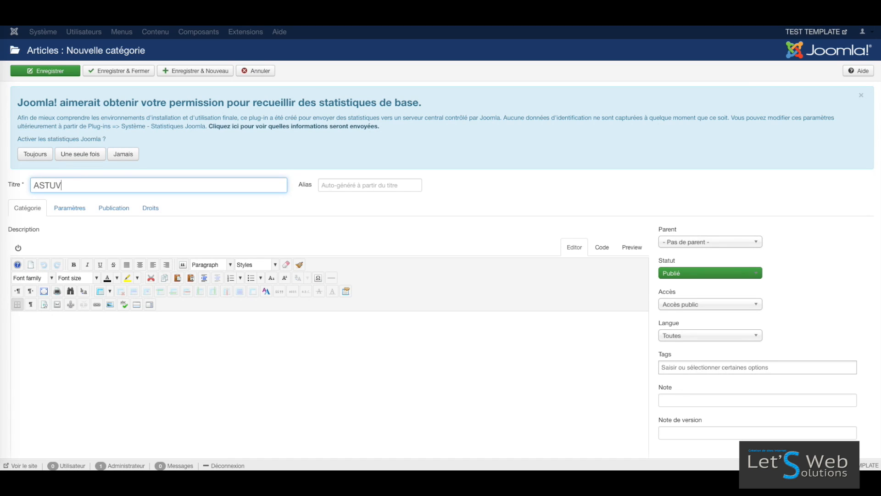
{"action": "type", "text": "CES JOOMLA"}
{"action": "left_click", "coordinate": [138, 73]}
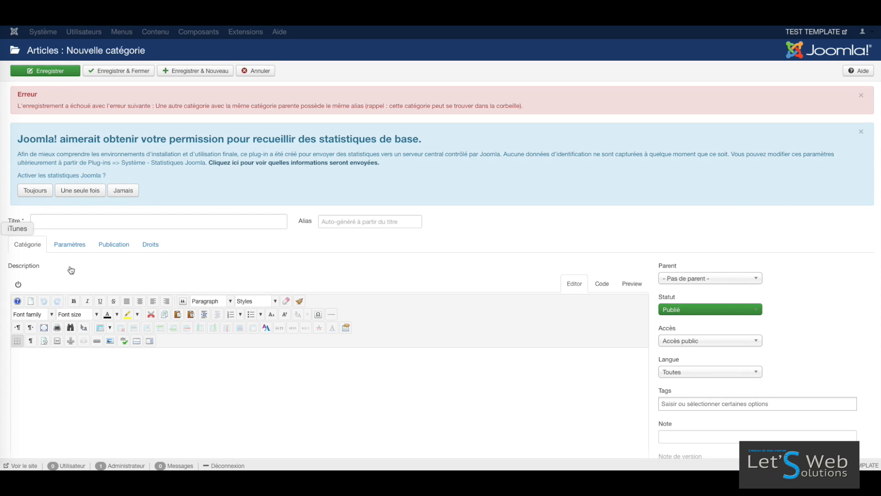
Title the new category ASTUCES CMS JOOMLA, then save and close it.
{"action": "left_click", "coordinate": [150, 223]}
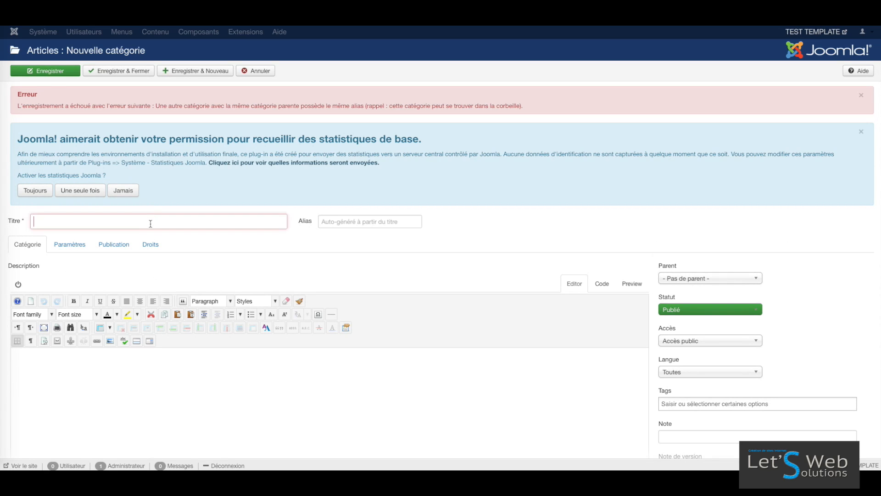
{"action": "type", "text": "ASTUCES"}
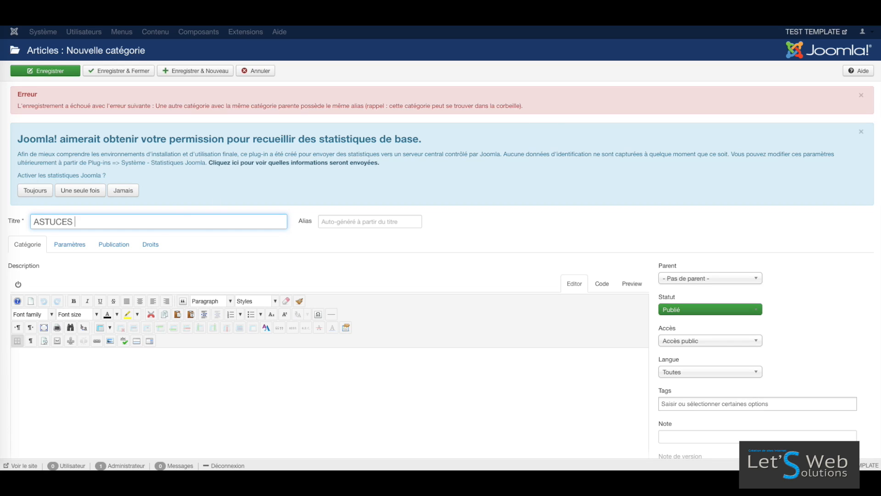
{"action": "type", "text": "CMS JOOMLA"}
{"action": "left_click", "coordinate": [124, 73]}
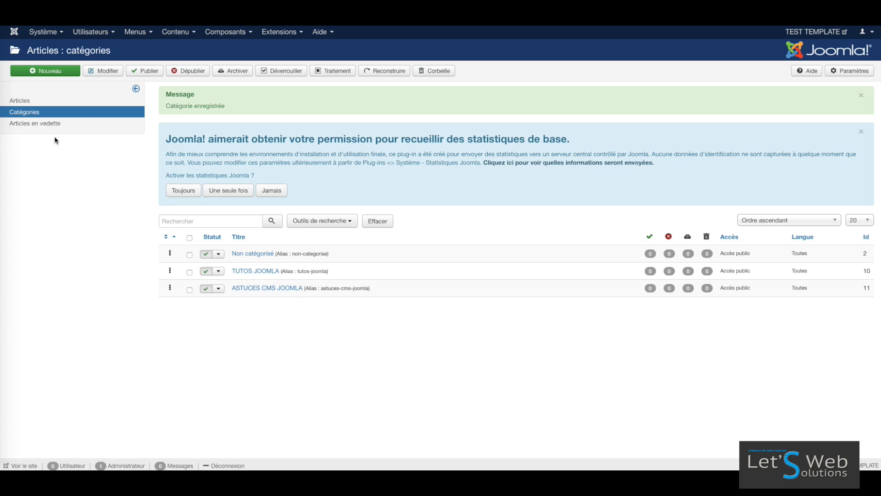
Open the articles list and examine the Accueil heading, module positions and breadcrumb on the site's home page.
{"action": "left_click", "coordinate": [26, 105]}
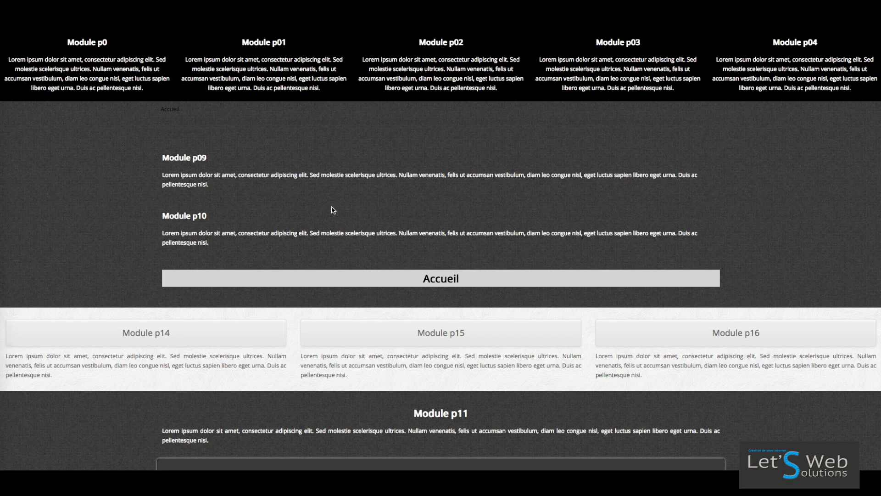
{"action": "double_click", "coordinate": [424, 277]}
{"action": "left_click", "coordinate": [466, 277]}
{"action": "scroll", "coordinate": [419, 288], "scroll_direction": "down", "scroll_amount": 2}
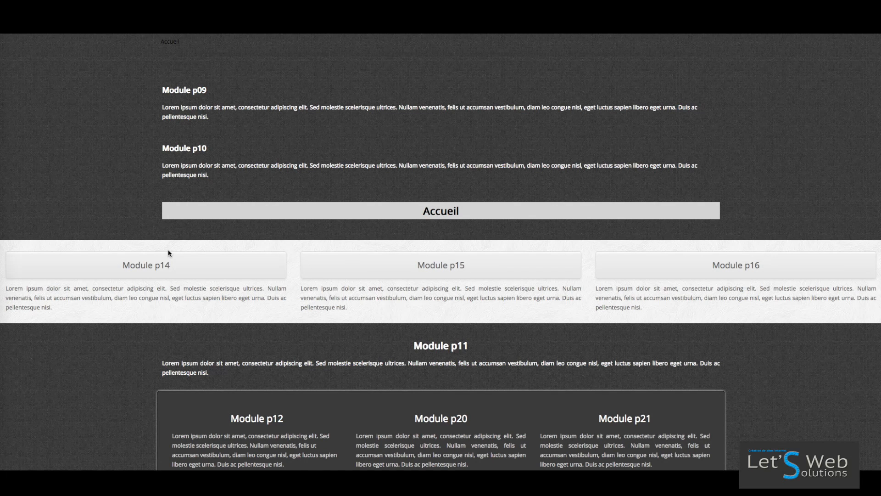
{"action": "scroll", "coordinate": [276, 258], "scroll_direction": "up", "scroll_amount": 2}
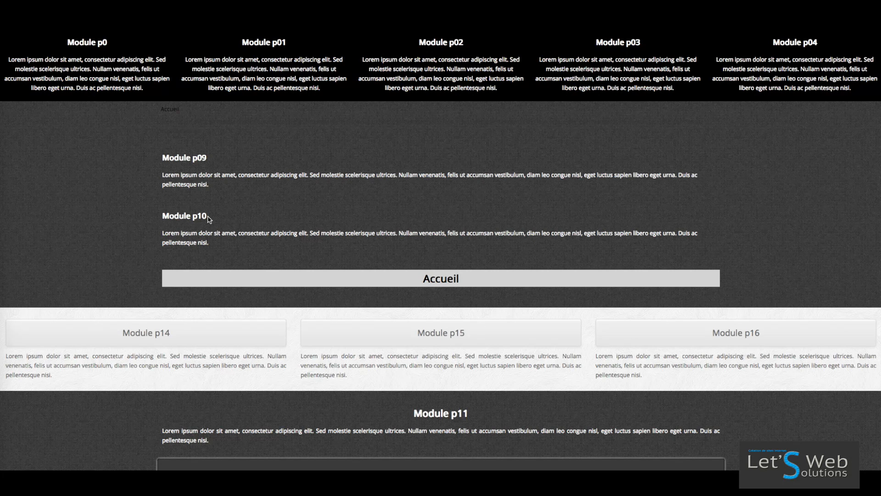
{"action": "left_click_drag", "start_coordinate": [423, 279], "coordinate": [464, 285]}
{"action": "left_click", "coordinate": [467, 280]}
{"action": "triple_click", "coordinate": [389, 282]}
{"action": "left_click", "coordinate": [188, 112]}
{"action": "left_click_drag", "start_coordinate": [189, 110], "coordinate": [157, 110]}
{"action": "left_click", "coordinate": [244, 118]}
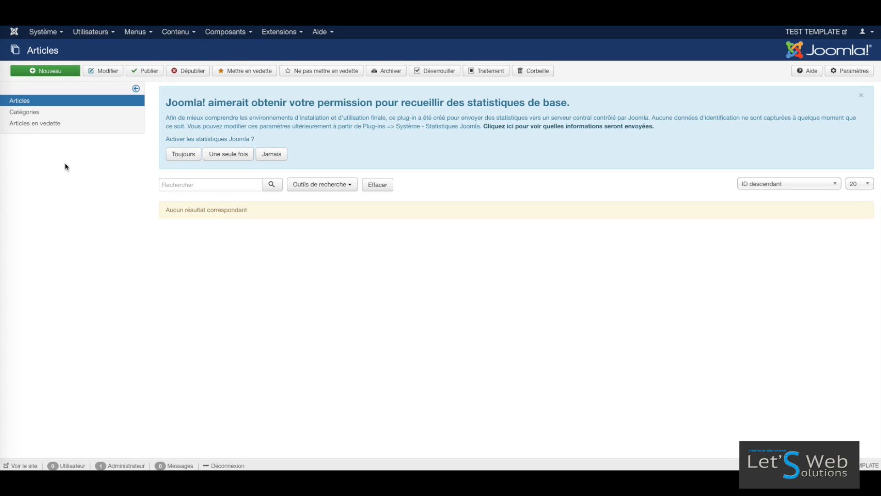
Start a new article with the title Nos tutoriels.
{"action": "left_click", "coordinate": [39, 113]}
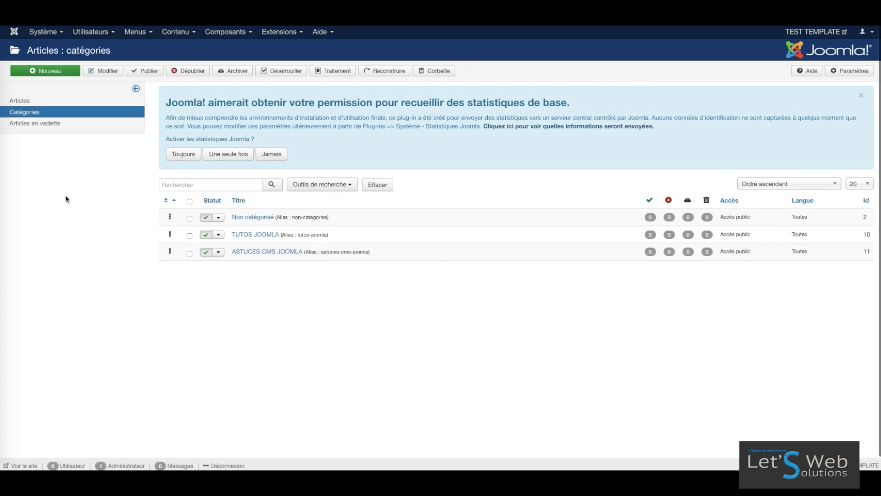
{"action": "left_click", "coordinate": [24, 102]}
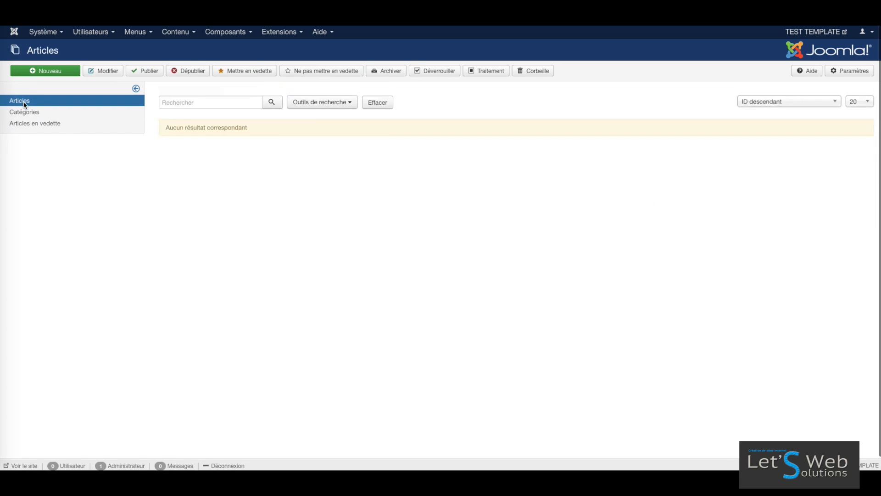
{"action": "left_click", "coordinate": [39, 74]}
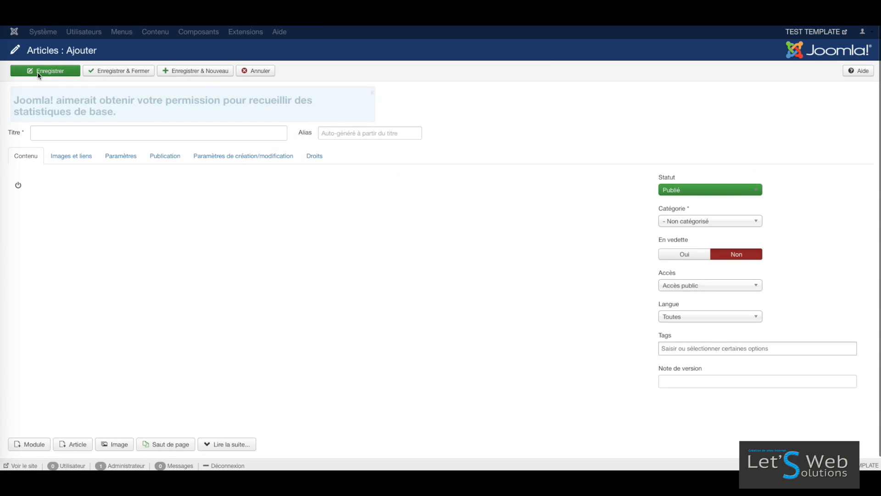
{"action": "left_click", "coordinate": [70, 188]}
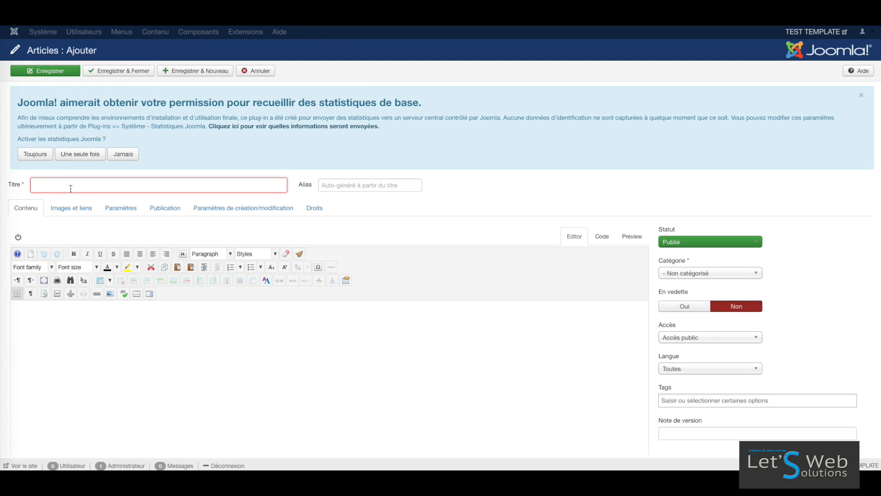
{"action": "type", "text": "Nos tutoriels"}
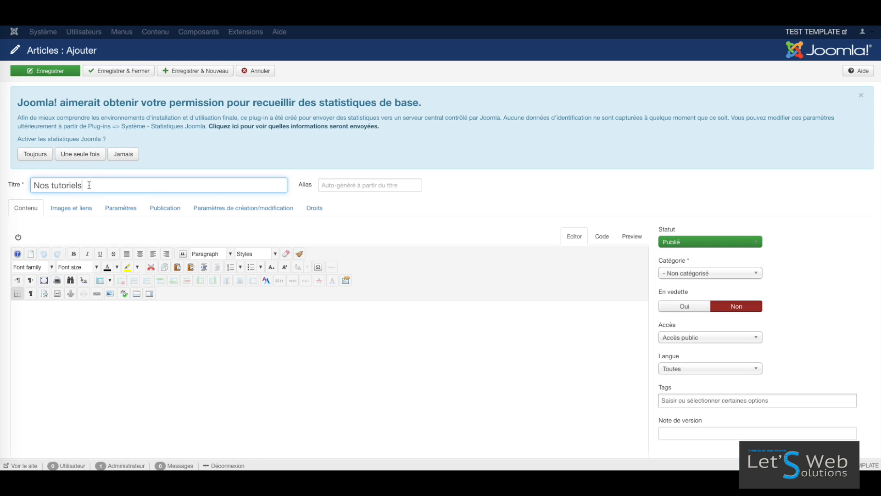
Rewrite the article's title in capitals as NOS TUTORIELS.
{"action": "key", "text": "BackSpace"}
{"action": "key", "text": "BackSpace"}
{"action": "key", "text": "BackSpace"}
{"action": "key", "text": "BackSpace"}
{"action": "key", "text": "BackSpace"}
{"action": "key", "text": "BackSpace"}
{"action": "key", "text": "BackSpace"}
{"action": "key", "text": "BackSpace"}
{"action": "key", "text": "BackSpace"}
{"action": "key", "text": "BackSpace"}
{"action": "key", "text": "BackSpace"}
{"action": "key", "text": "BackSpace"}
{"action": "type", "text": "OS TUTORIELS"}
{"action": "left_click", "coordinate": [359, 184]}
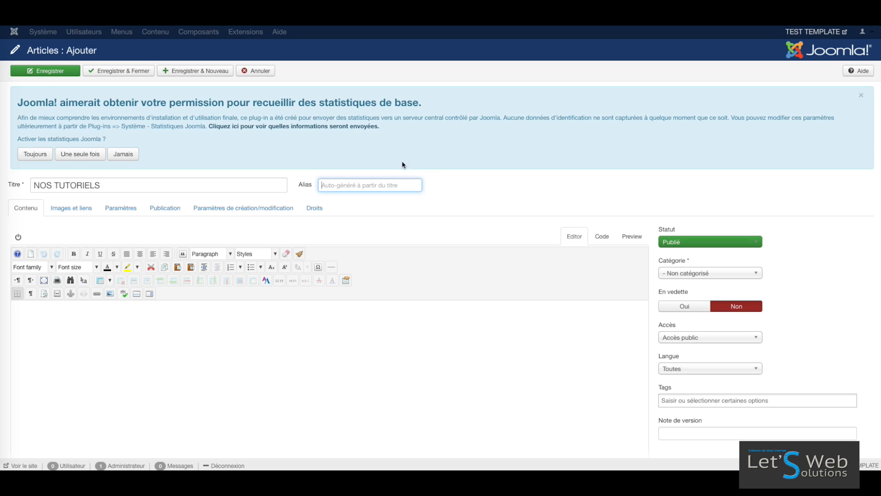
{"action": "left_click", "coordinate": [125, 317]}
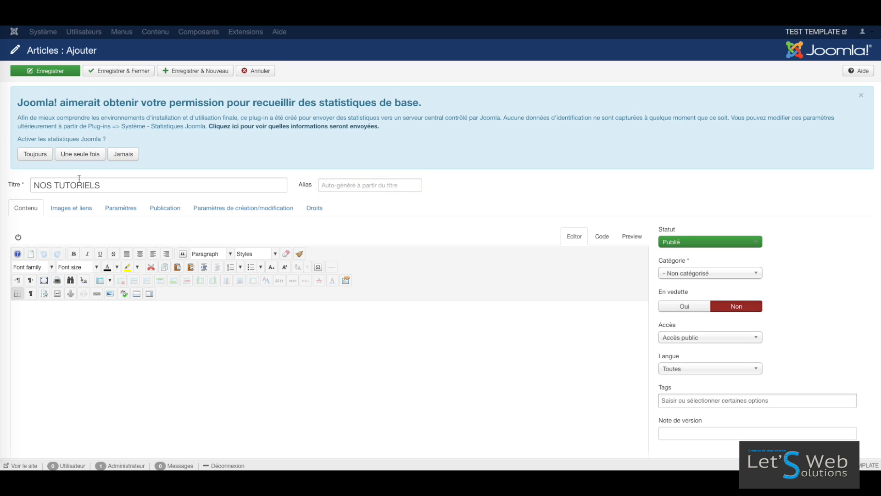
{"action": "left_click_drag", "start_coordinate": [104, 185], "coordinate": [31, 185]}
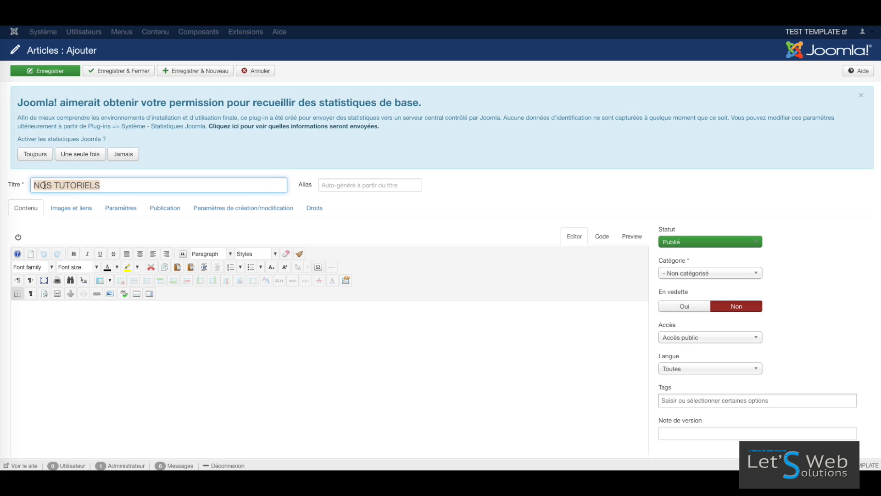
{"action": "left_click", "coordinate": [124, 186]}
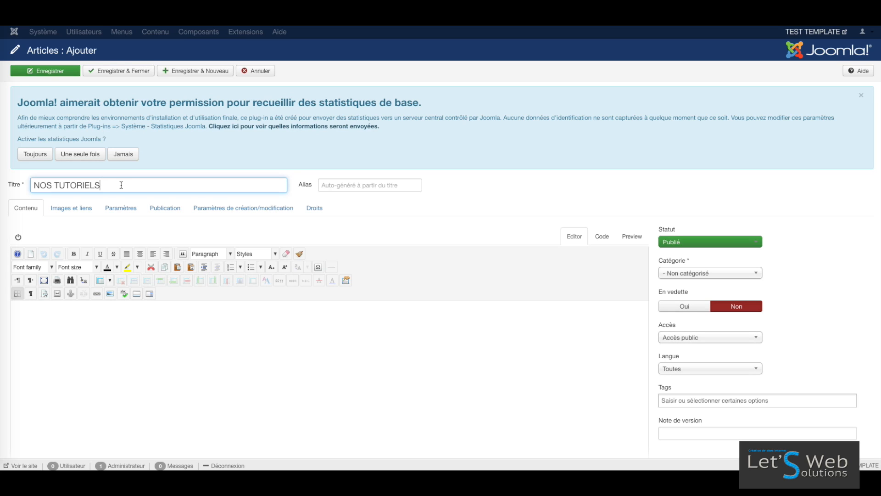
{"action": "left_click_drag", "start_coordinate": [121, 185], "coordinate": [40, 184]}
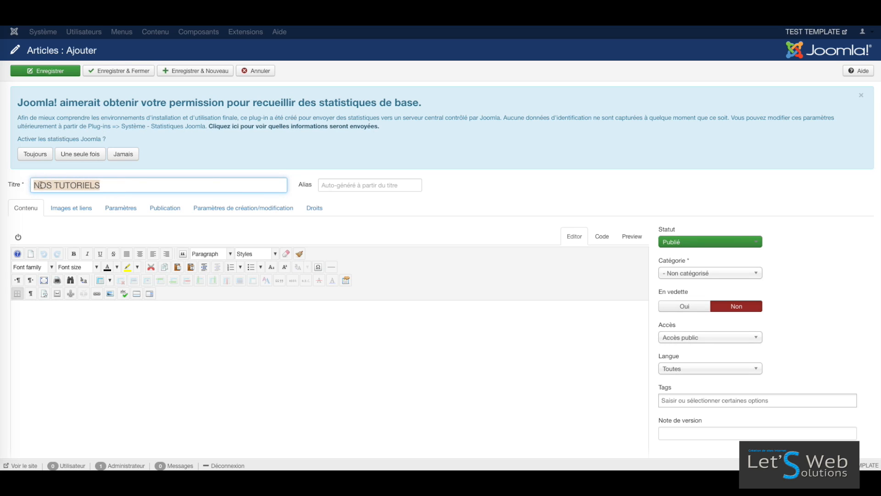
{"action": "left_click", "coordinate": [185, 187]}
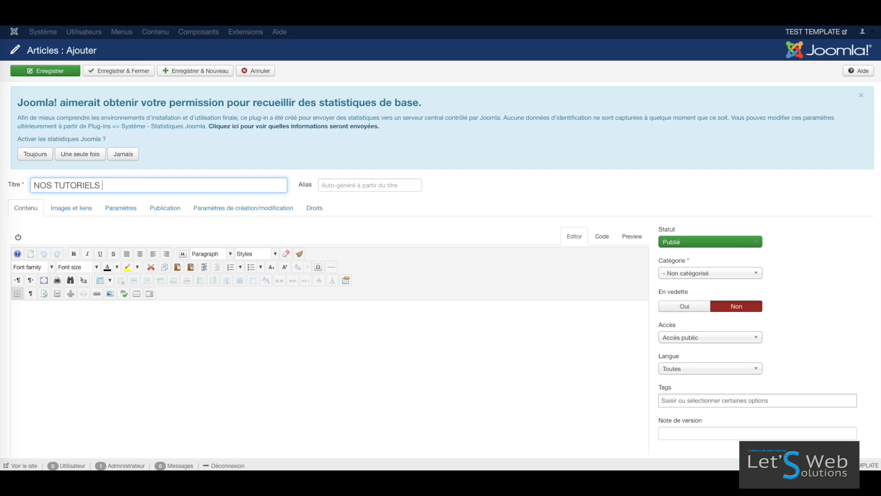
Extend the article's title to read NOS TUTORIELS LWEB AGENCE WEB.
{"action": "type", "text": "LWEB AGENCE WEB"}
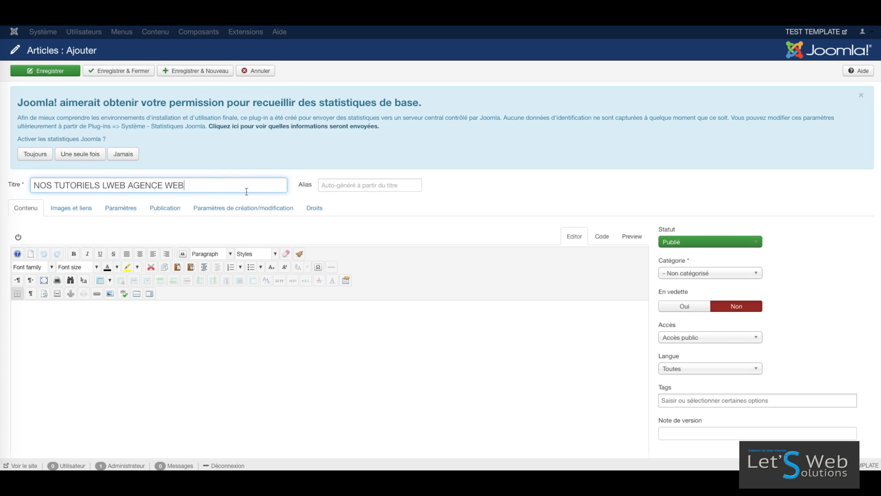
{"action": "left_click_drag", "start_coordinate": [187, 185], "coordinate": [25, 184]}
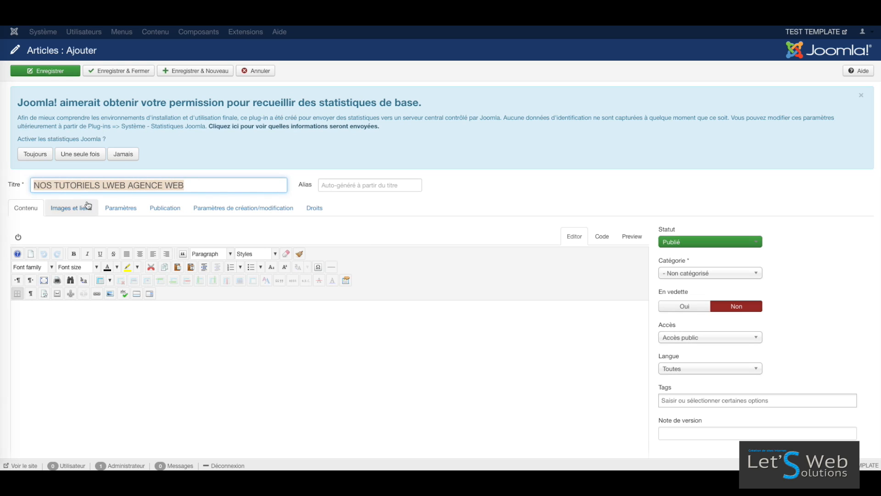
{"action": "left_click", "coordinate": [189, 185]}
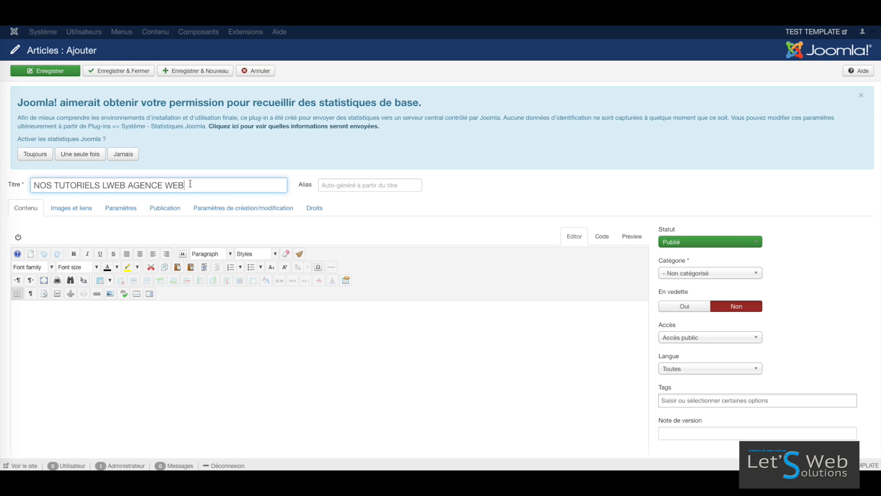
Write "Nos tutoriels" as the first line of the article body and format it as Heading 1.
{"action": "left_click", "coordinate": [52, 314]}
{"action": "type", "text": "Nos tutoriels"}
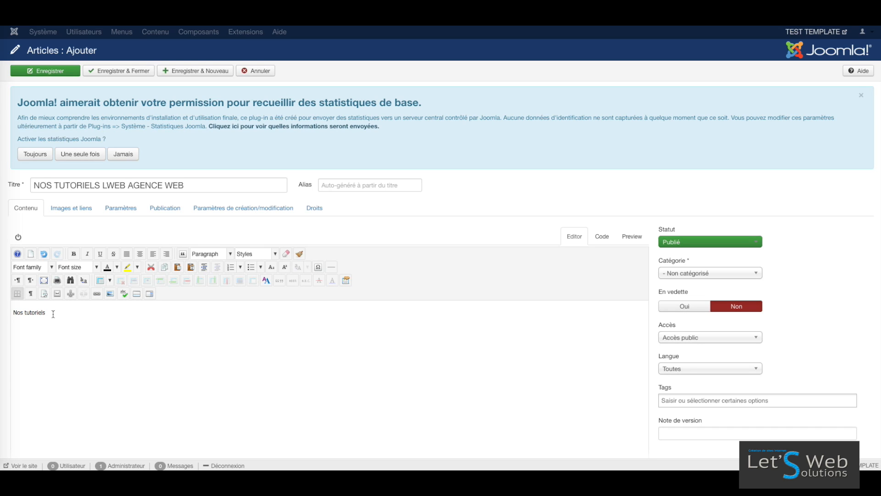
{"action": "scroll", "coordinate": [13, 314], "scroll_direction": "down", "scroll_amount": 1}
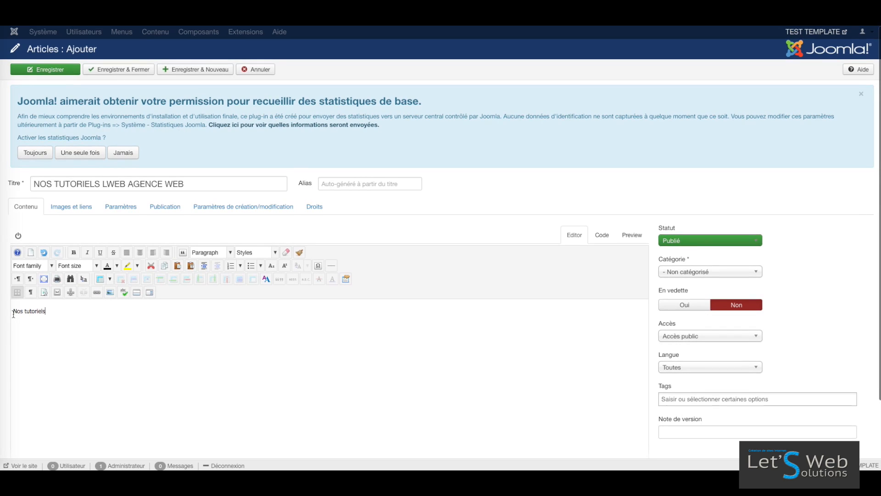
{"action": "left_click_drag", "start_coordinate": [14, 308], "coordinate": [49, 308]}
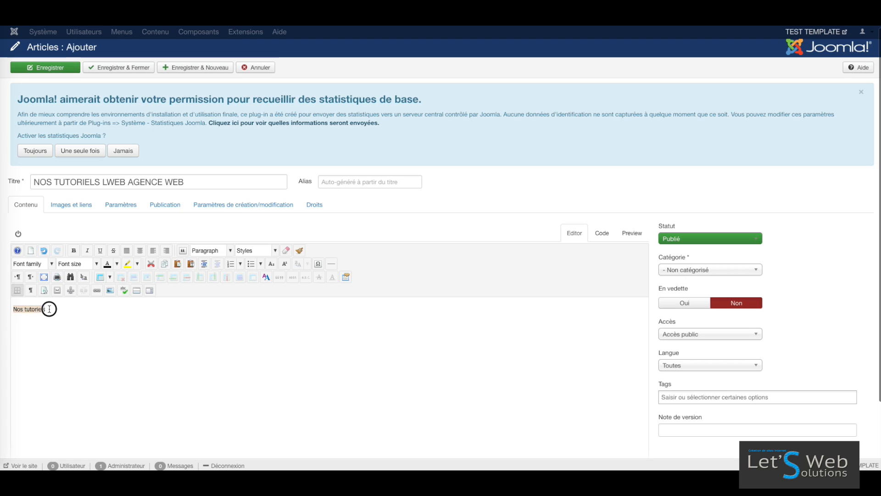
{"action": "left_click", "coordinate": [230, 252]}
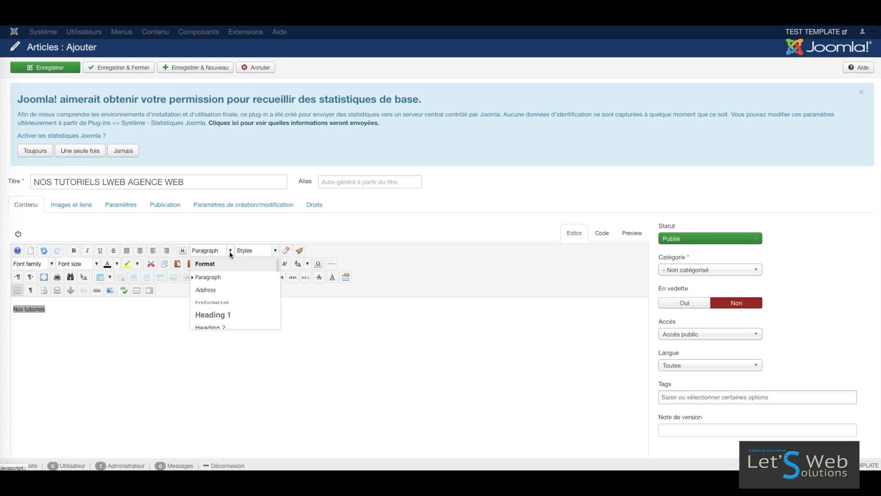
{"action": "scroll", "coordinate": [236, 291], "scroll_direction": "down", "scroll_amount": 2}
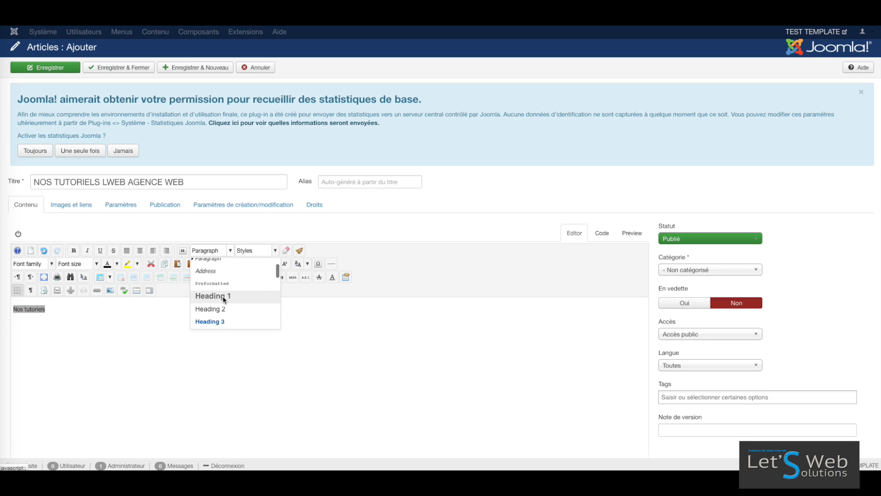
{"action": "left_click", "coordinate": [222, 296]}
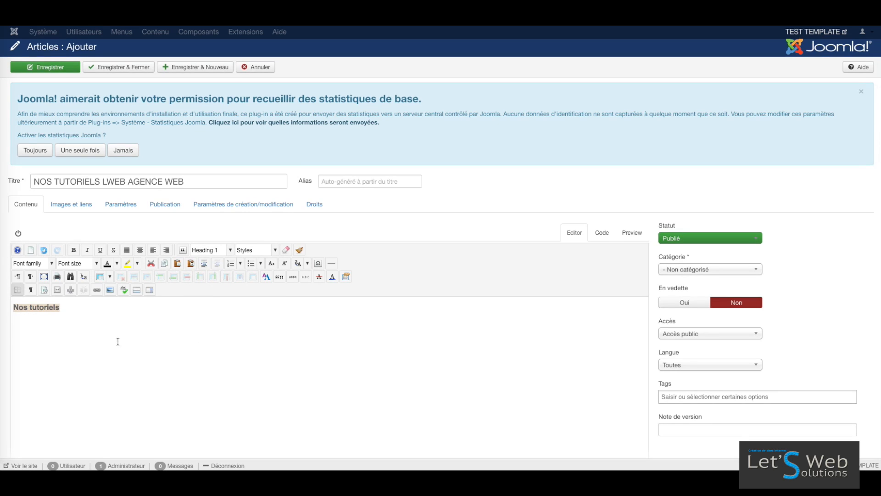
Add a paragraph of random filler text under the heading, then a separate line reading "Premier tuto :" after a blank line.
{"action": "left_click", "coordinate": [133, 320]}
{"action": "key", "text": "Return"}
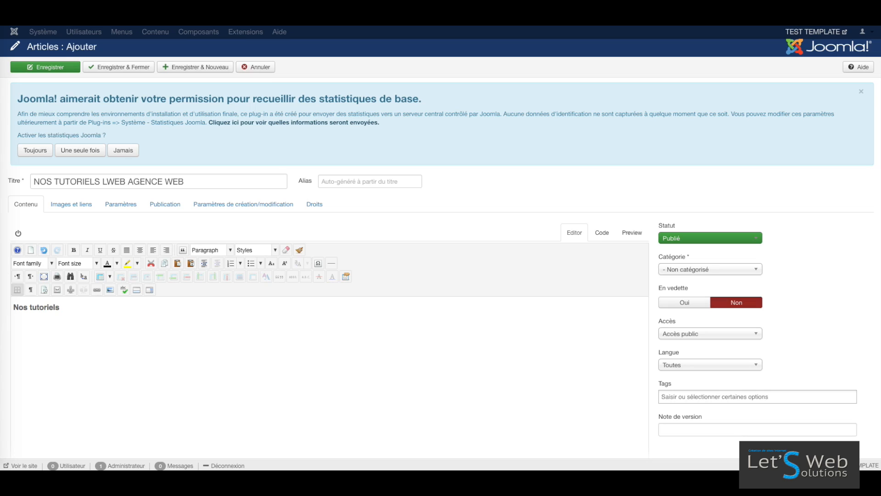
{"action": "type", "text": "fhqpqjfodhqdkljqsjqdfshqdsjqdsjsfdhfsdh"}
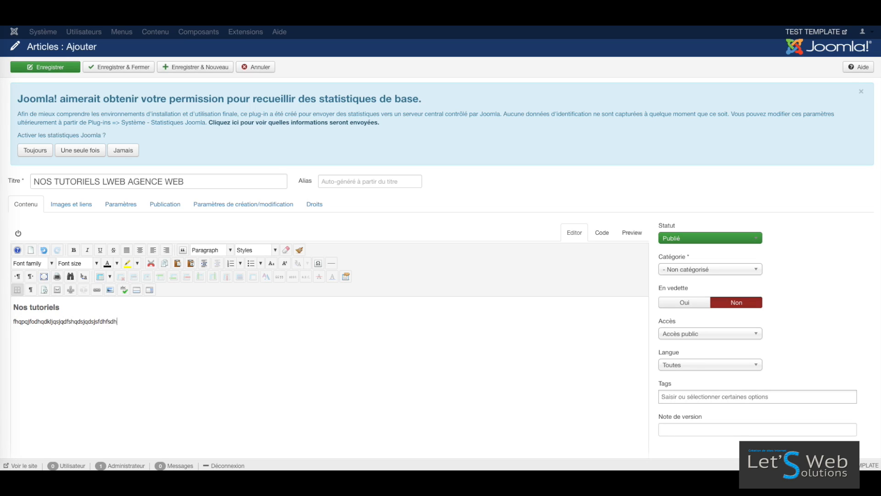
{"action": "type", "text": "lciuggfsdfsfdPresent"}
{"action": "key", "text": "BackSpace"}
{"action": "key", "text": "BackSpace"}
{"action": "key", "text": "BackSpace"}
{"action": "key", "text": "BackSpace"}
{"action": "key", "text": "BackSpace"}
{"action": "type", "text": "emier tuto :"}
Format the "Premier tuto :" line as Heading 2 and add a line of random filler text beneath it.
{"action": "left_click_drag", "start_coordinate": [52, 347], "coordinate": [15, 347]}
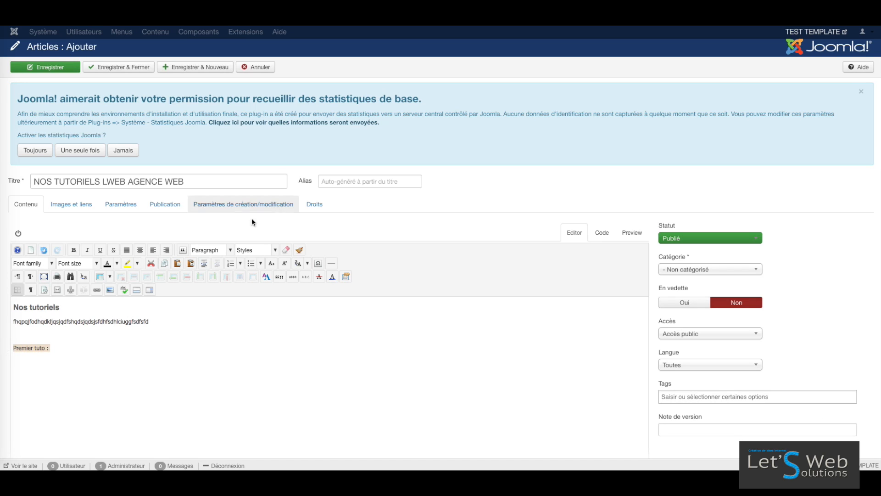
{"action": "left_click", "coordinate": [230, 250]}
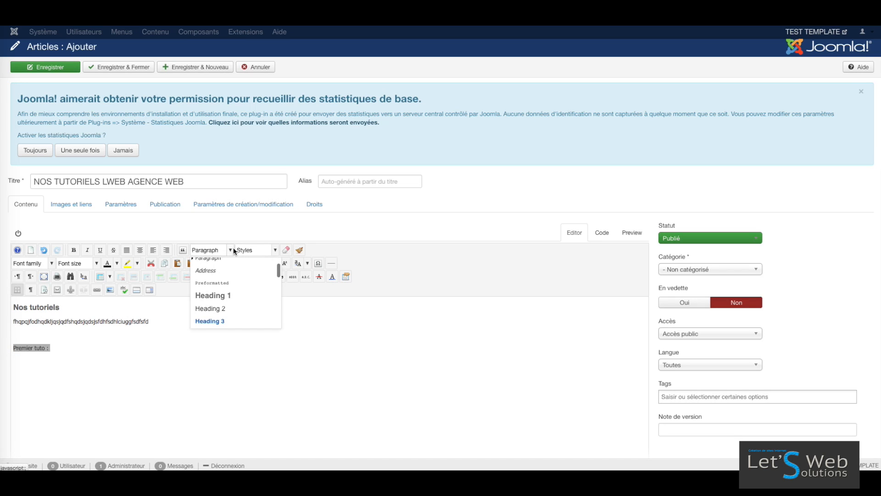
{"action": "left_click", "coordinate": [221, 305]}
{"action": "left_click", "coordinate": [64, 350]}
{"action": "key", "text": "Return"}
{"action": "type", "text": "dfqhfzhzebsfdjkhsfdqfdsdfk  "}
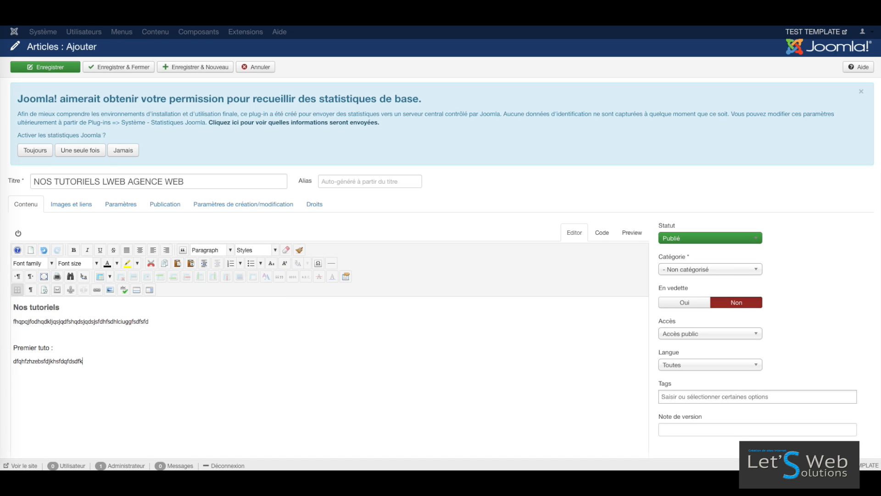
Add a "Deuxième tuto :" line formatted as Heading 2, with a line of random filler text beneath it.
{"action": "type", "text": "Deuxième tuto :"}
{"action": "left_click_drag", "start_coordinate": [59, 391], "coordinate": [6, 385]}
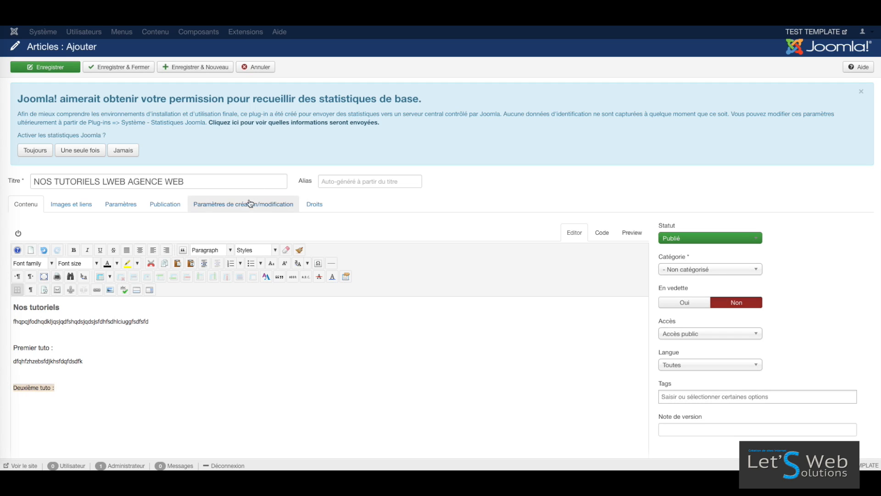
{"action": "left_click", "coordinate": [231, 251]}
{"action": "left_click", "coordinate": [214, 308]}
{"action": "left_click", "coordinate": [86, 382]}
{"action": "left_click", "coordinate": [95, 388]}
{"action": "key", "text": "Return"}
{"action": "type", "text": "hjfzgfgsdfshdsfdhofs"}
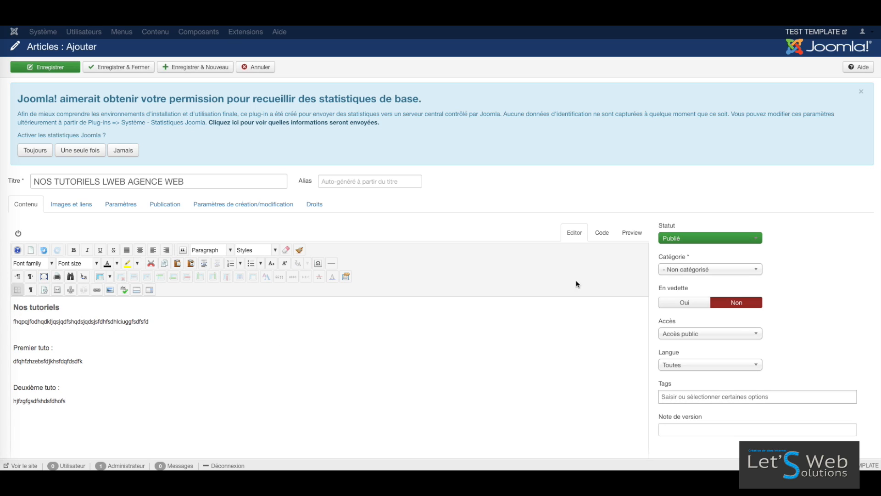
Check the article's publication status options and assign it to the TUTOS JOOMLA category.
{"action": "left_click", "coordinate": [711, 239]}
{"action": "left_click", "coordinate": [710, 237]}
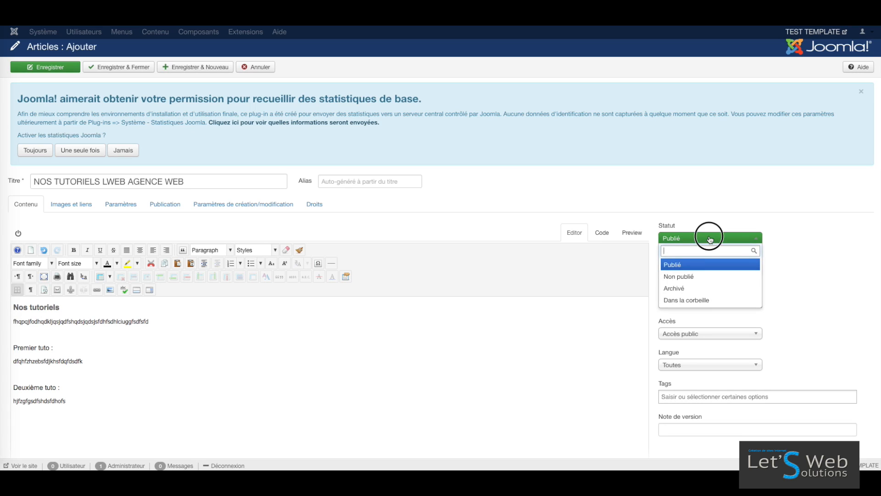
{"action": "left_click", "coordinate": [737, 272]}
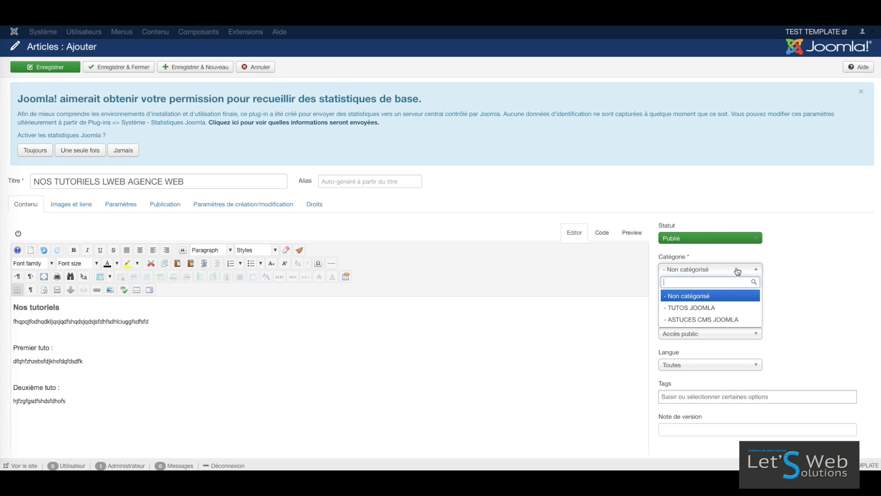
{"action": "left_click", "coordinate": [702, 312]}
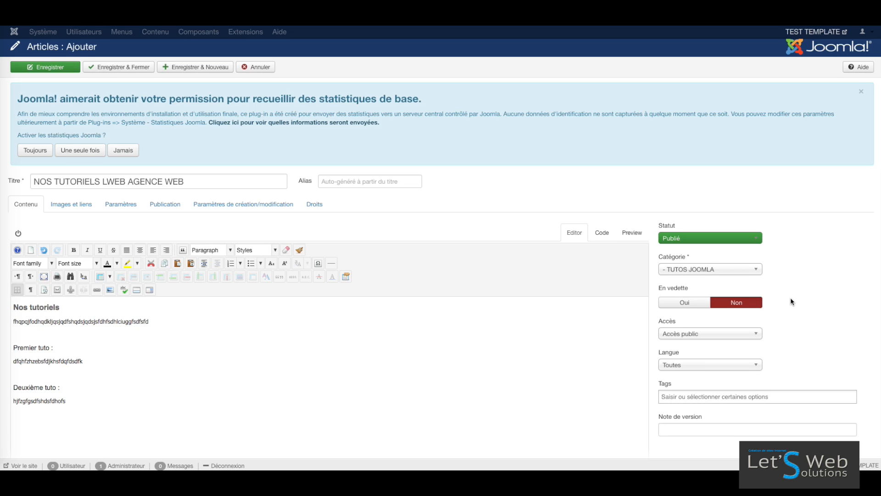
Examine the article's image and link fields and its display parameters, then return to its content.
{"action": "scroll", "coordinate": [789, 301], "scroll_direction": "down", "scroll_amount": 2}
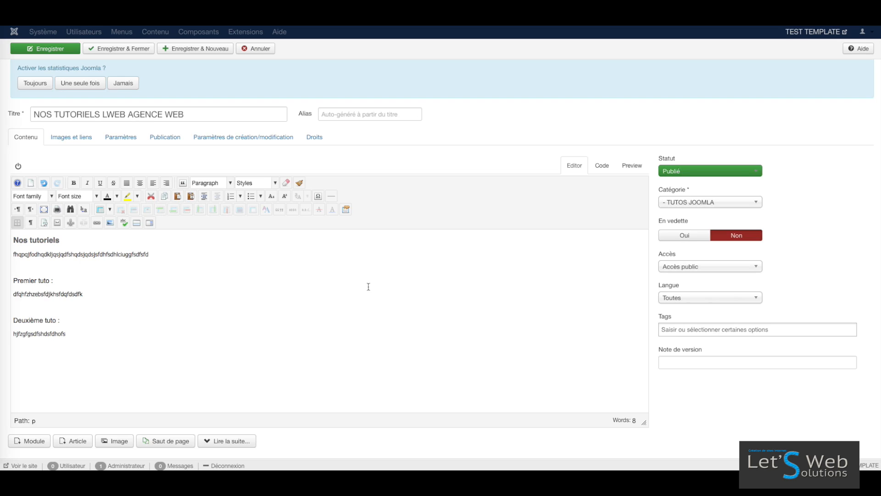
{"action": "scroll", "coordinate": [340, 285], "scroll_direction": "up", "scroll_amount": 2}
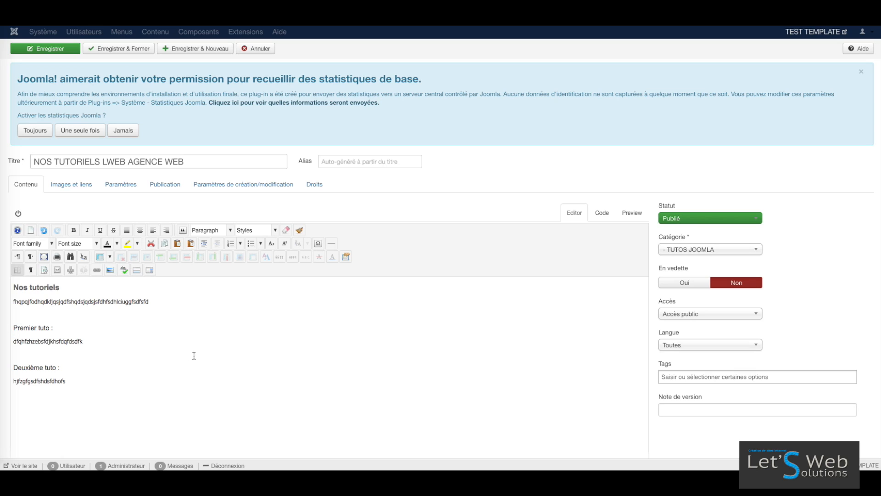
{"action": "left_click", "coordinate": [77, 187]}
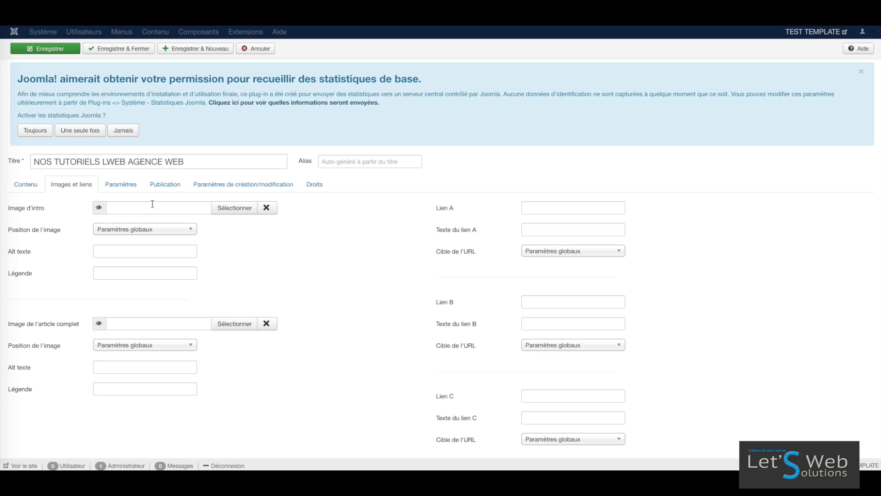
{"action": "left_click", "coordinate": [131, 190]}
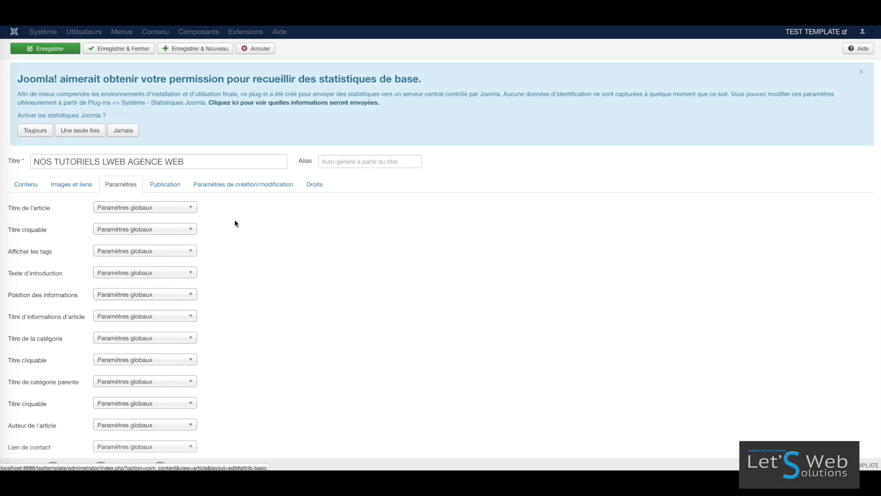
{"action": "mouse_move", "coordinate": [25, 213]}
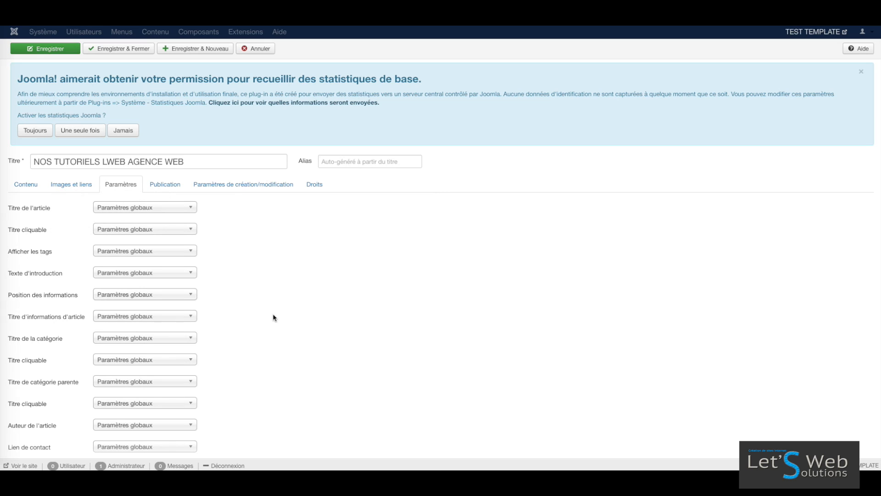
{"action": "scroll", "coordinate": [306, 306], "scroll_direction": "down", "scroll_amount": 1}
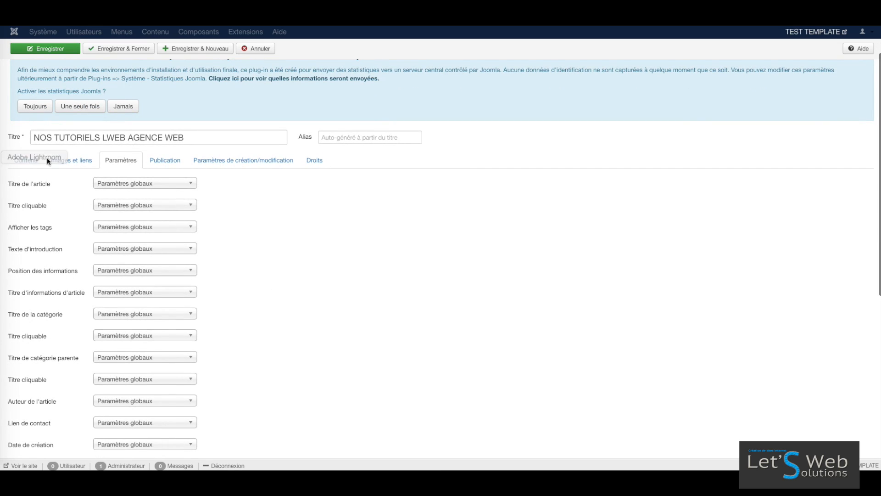
{"action": "left_click", "coordinate": [26, 159]}
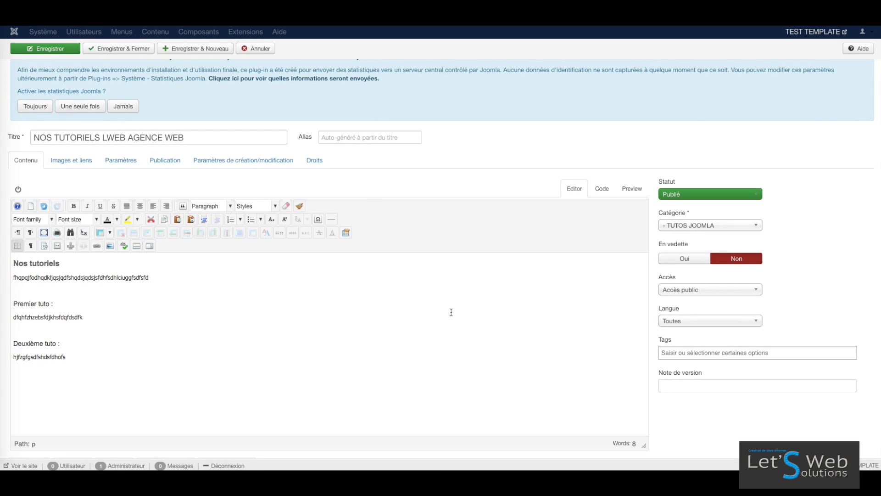
{"action": "scroll", "coordinate": [451, 317], "scroll_direction": "up", "scroll_amount": 2}
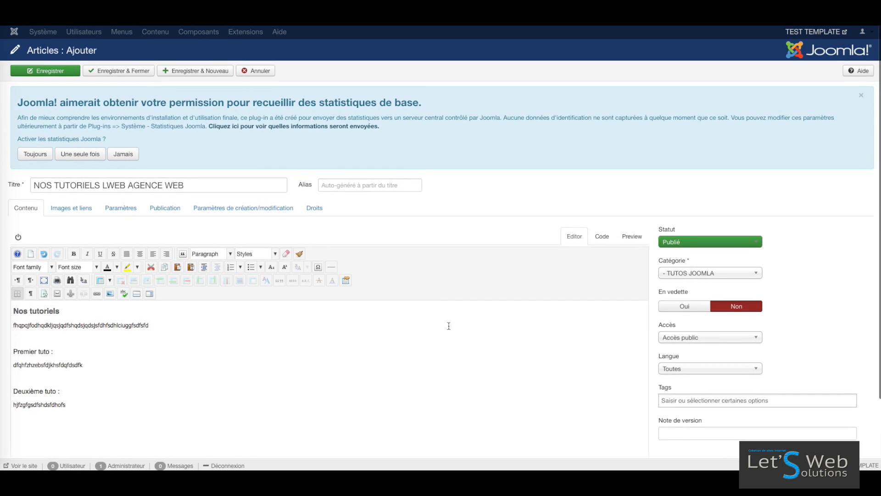
Save and close the article, then check its alias in the articles list.
{"action": "left_click", "coordinate": [114, 75]}
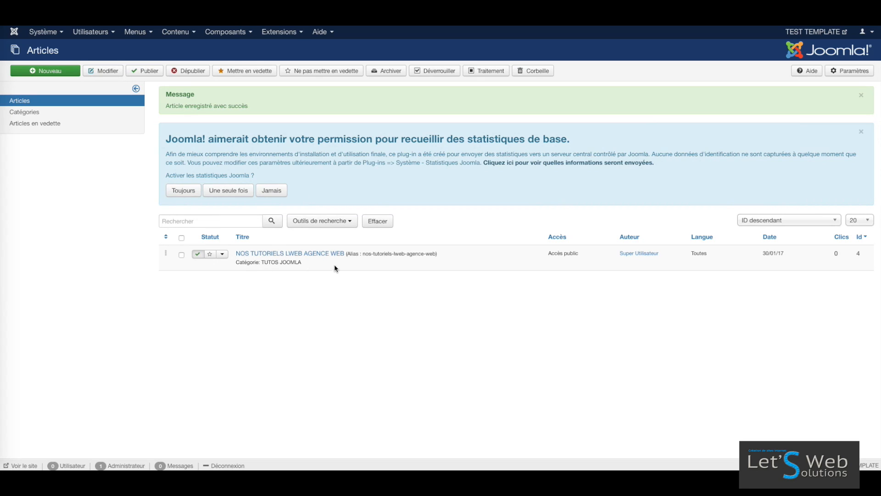
{"action": "left_click_drag", "start_coordinate": [362, 255], "coordinate": [434, 255]}
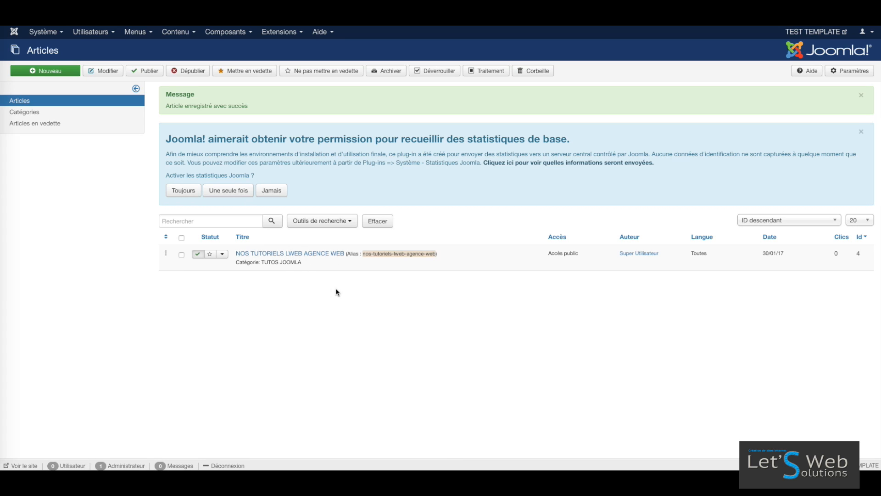
{"action": "left_click", "coordinate": [394, 312]}
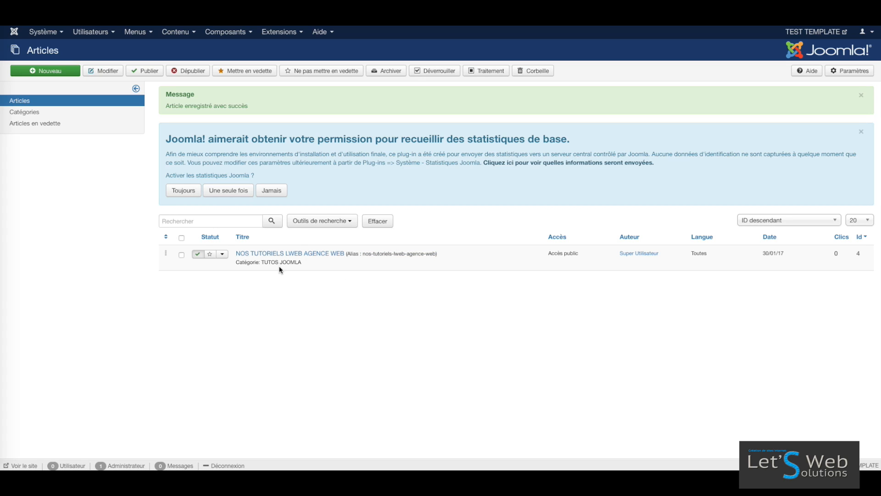
Start another new article with the title ASTUCES JOOMLA CMS AGENCE WEB.
{"action": "left_click", "coordinate": [59, 72]}
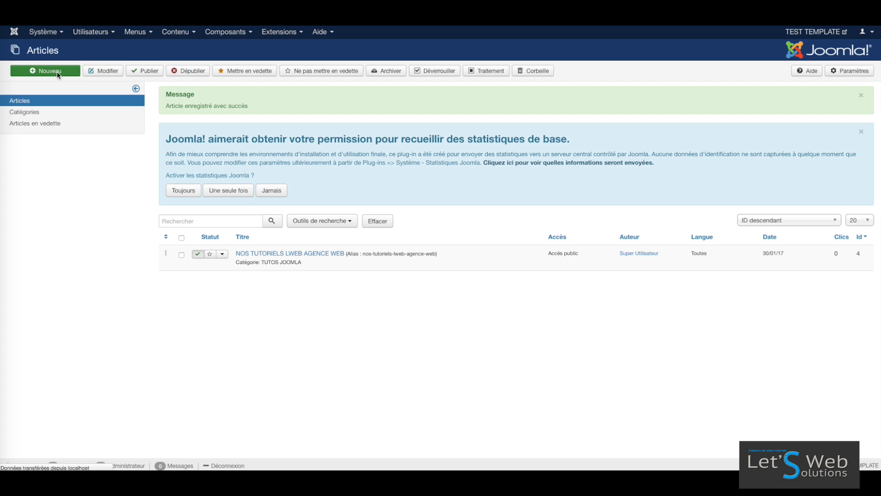
{"action": "left_click", "coordinate": [76, 185]}
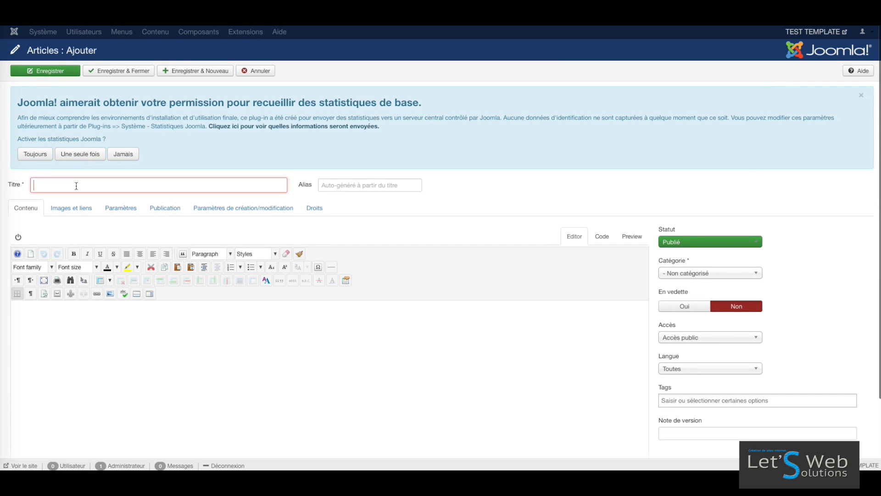
{"action": "type", "text": "ASTCUES"}
{"action": "key", "text": "BackSpace"}
{"action": "key", "text": "BackSpace"}
{"action": "key", "text": "BackSpace"}
{"action": "key", "text": "BackSpace"}
{"action": "key", "text": "BackSpace"}
{"action": "type", "text": "UCES JOOMLA CMS"}
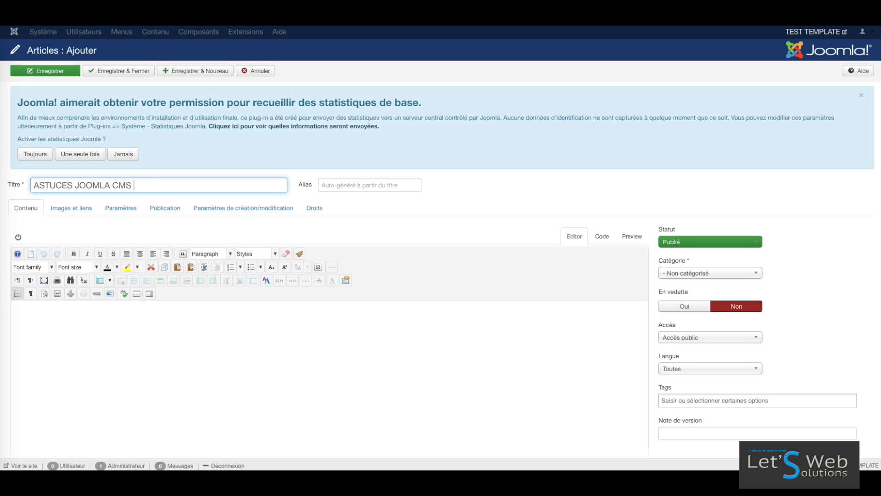
{"action": "type", "text": " AGENCE WEB"}
Write "Les astuces de notre agence web" as the first line of the new article's body.
{"action": "left_click", "coordinate": [85, 312]}
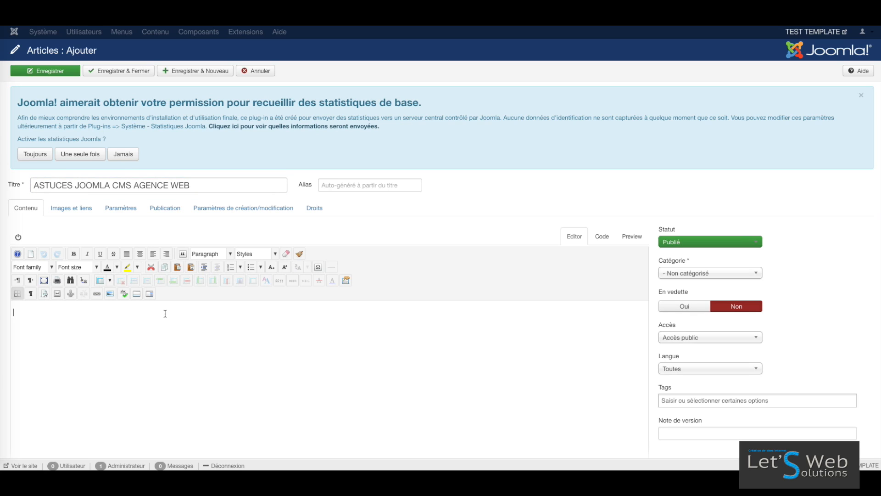
{"action": "type", "text": "Nos astuces"}
{"action": "double_click", "coordinate": [20, 312]}
{"action": "type", "text": "Les"}
{"action": "left_click", "coordinate": [53, 312]}
{"action": "type", "text": "de notre agence web "}
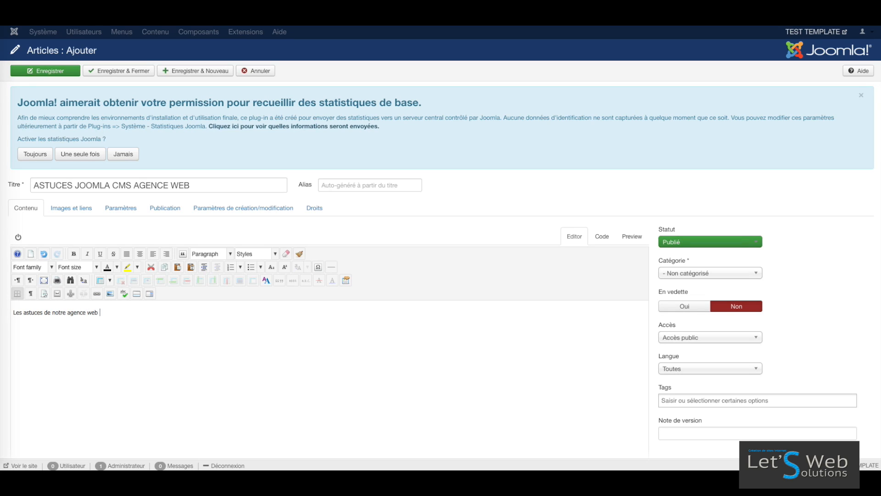
Complete the article's first line with "sur Annecy, en Haute Savoie" and format the line as Heading 1.
{"action": "type", "text": "sur Annecyy, en Haute S"}
{"action": "type", "text": "avoie"}
{"action": "left_click_drag", "start_coordinate": [174, 313], "coordinate": [9, 315]}
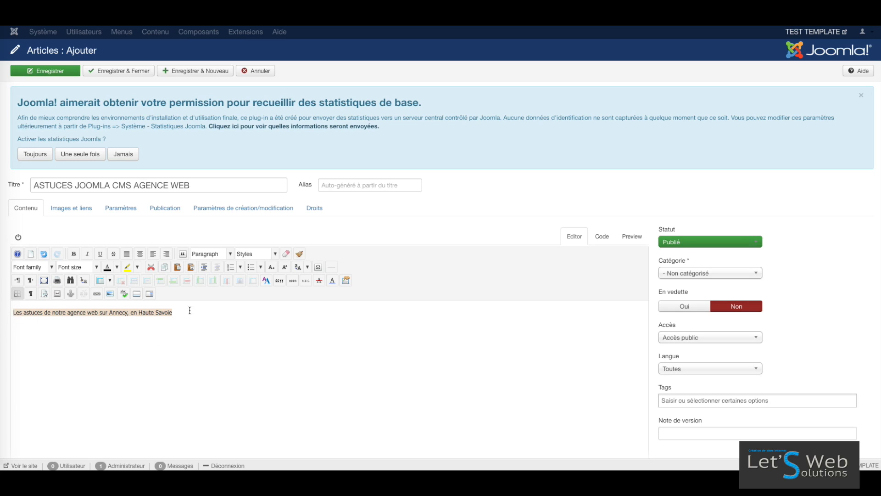
{"action": "left_click", "coordinate": [232, 252]}
{"action": "left_click", "coordinate": [225, 316]}
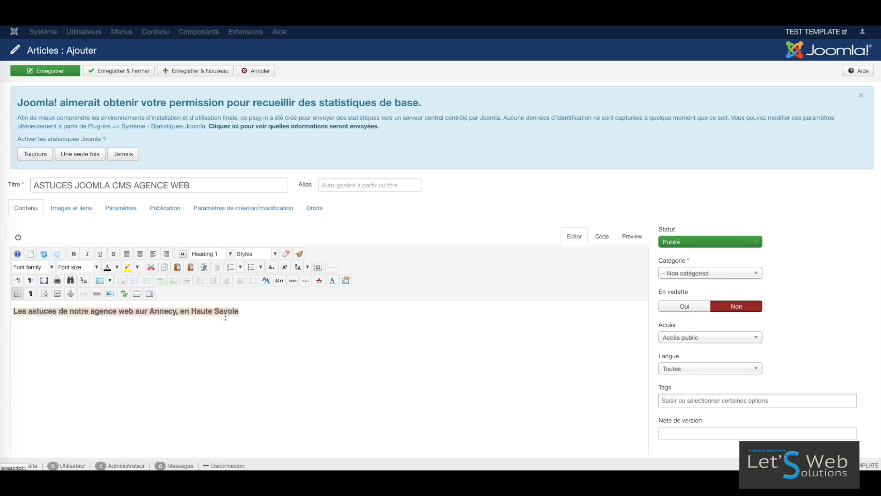
{"action": "left_click", "coordinate": [251, 311]}
Add the filler text "ffbqdqbfdksdksfd" beneath the heading, followed by a separate line reading "Première astuce :".
{"action": "key", "text": "Return"}
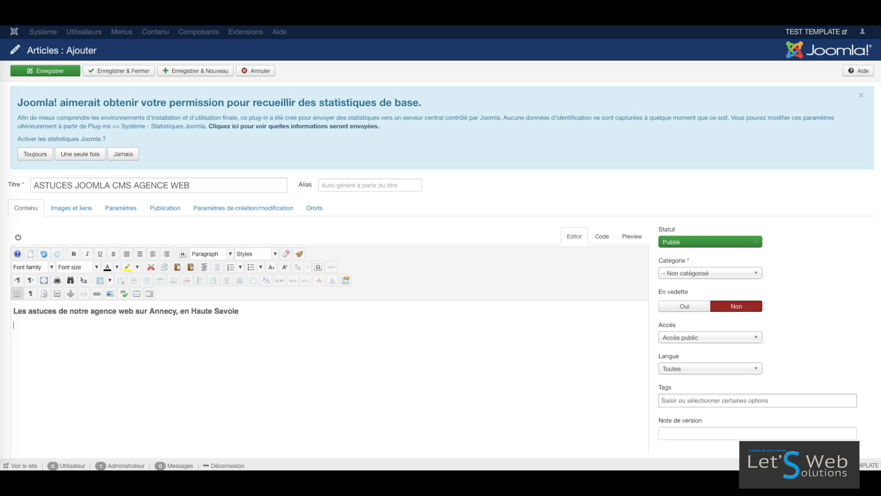
{"action": "type", "text": "ffbqdqbfdksdksfd  "}
{"action": "type", "text": "Première ast"}
{"action": "type", "text": "uce"}
Format "Première astuce :" as Heading 2 and add the filler paragraph "ckdfhsdklvsdlv" beneath it.
{"action": "triple_click", "coordinate": [43, 351]}
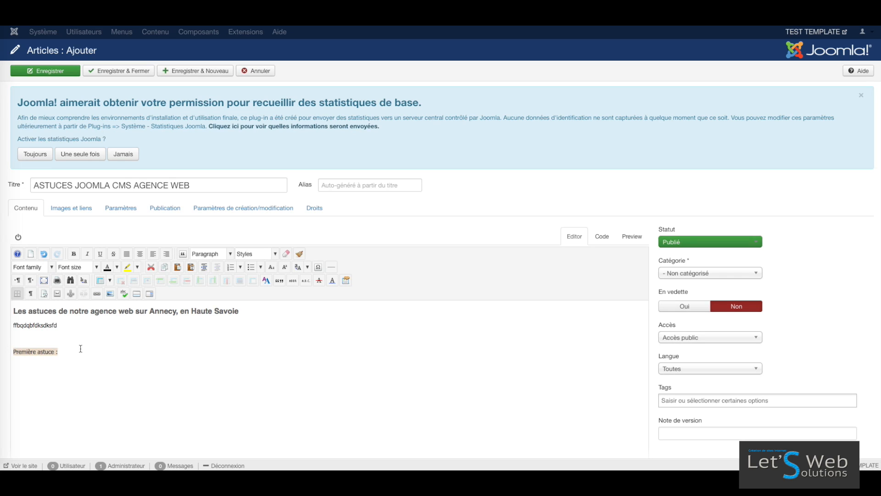
{"action": "left_click", "coordinate": [231, 254]}
{"action": "scroll", "coordinate": [225, 317], "scroll_direction": "down", "scroll_amount": 1}
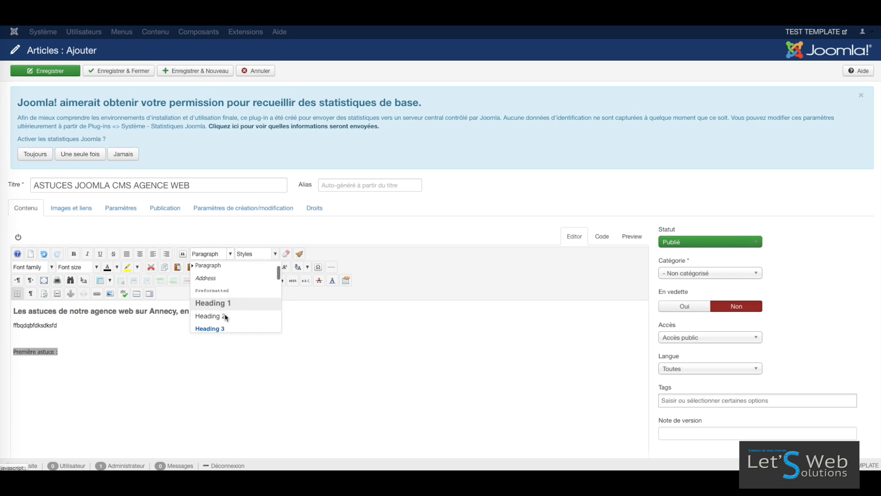
{"action": "left_click", "coordinate": [225, 316]}
{"action": "key", "text": "Return"}
{"action": "type", "text": "ckdfhsdklvsdlv"}
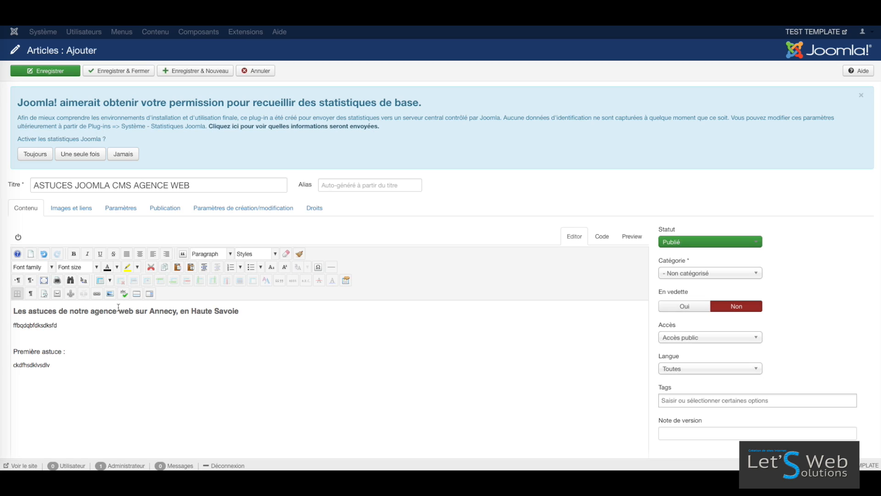
{"action": "left_click_drag", "start_coordinate": [48, 365], "coordinate": [13, 365]}
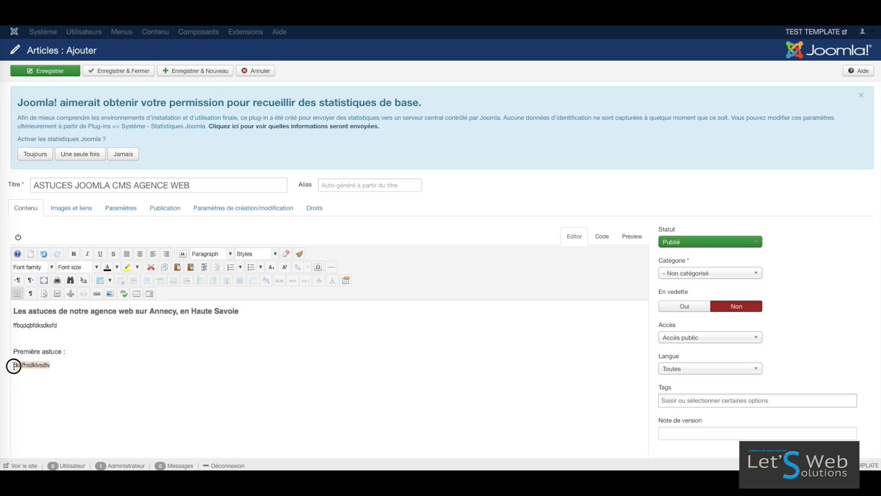
{"action": "left_click", "coordinate": [262, 269]}
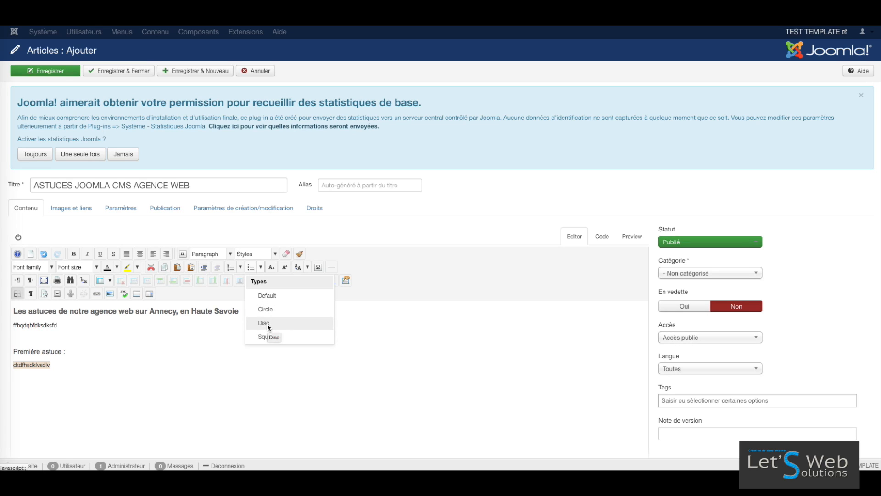
{"action": "left_click", "coordinate": [210, 369]}
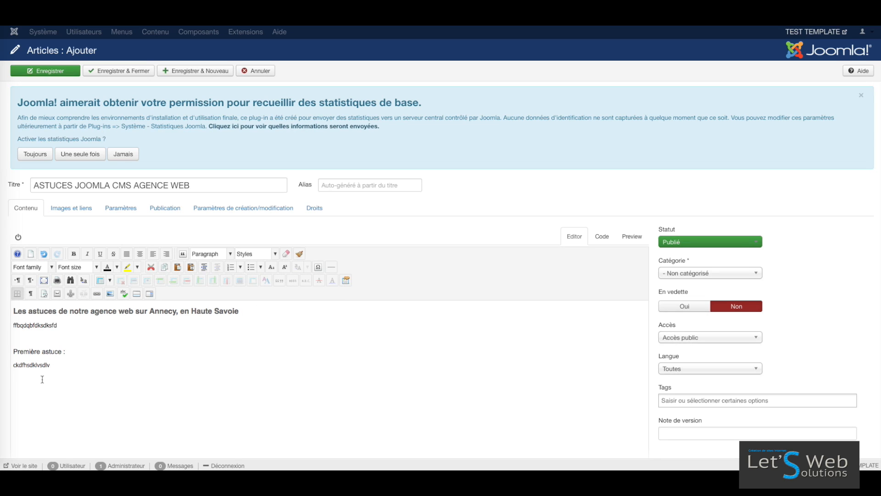
{"action": "left_click", "coordinate": [68, 364]}
Assign the article to the ASTUCES CMS JOOMLA category, and save and close it.
{"action": "left_click", "coordinate": [710, 274]}
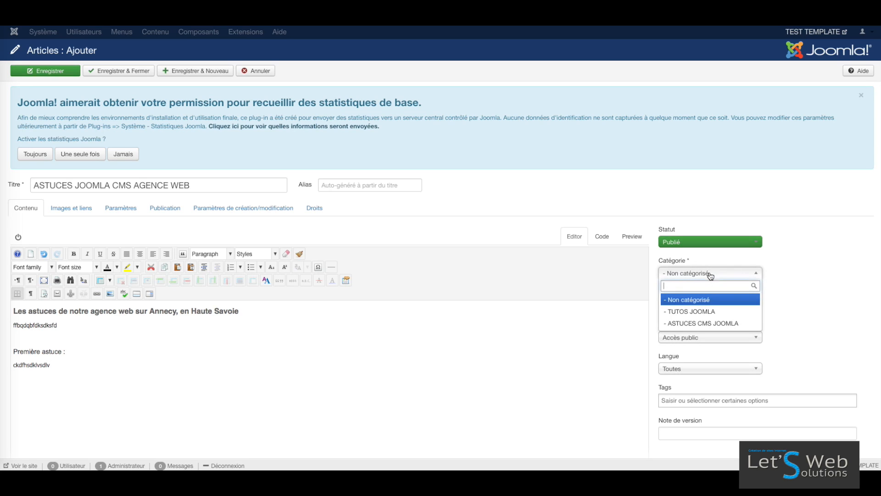
{"action": "left_click", "coordinate": [720, 323]}
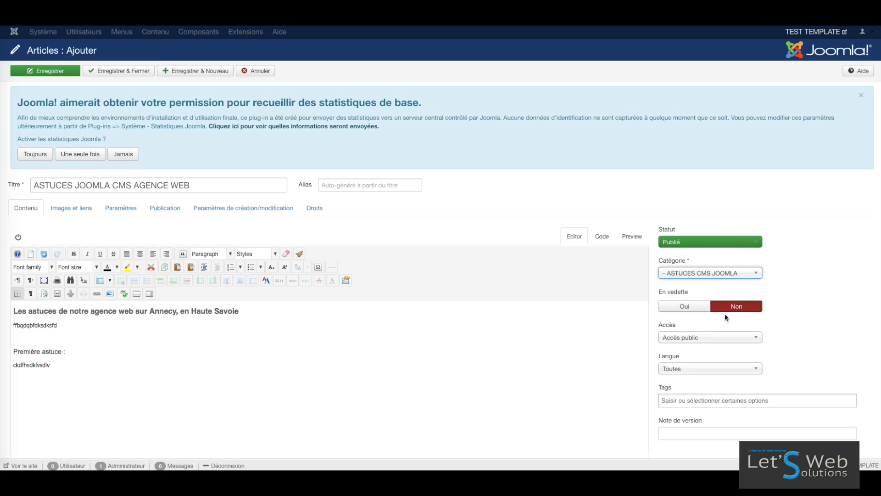
{"action": "left_click", "coordinate": [124, 72]}
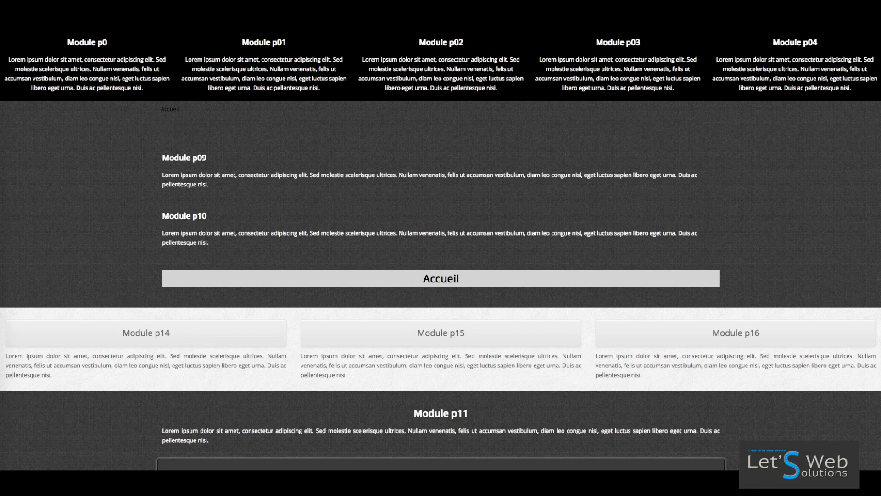
Reload the website's public home page to check it with the new articles saved.
{"action": "key", "text": "super+r"}
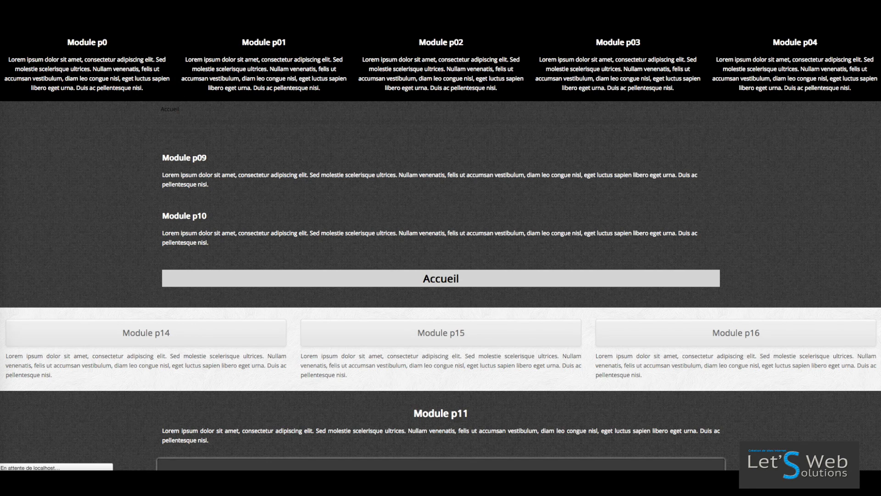